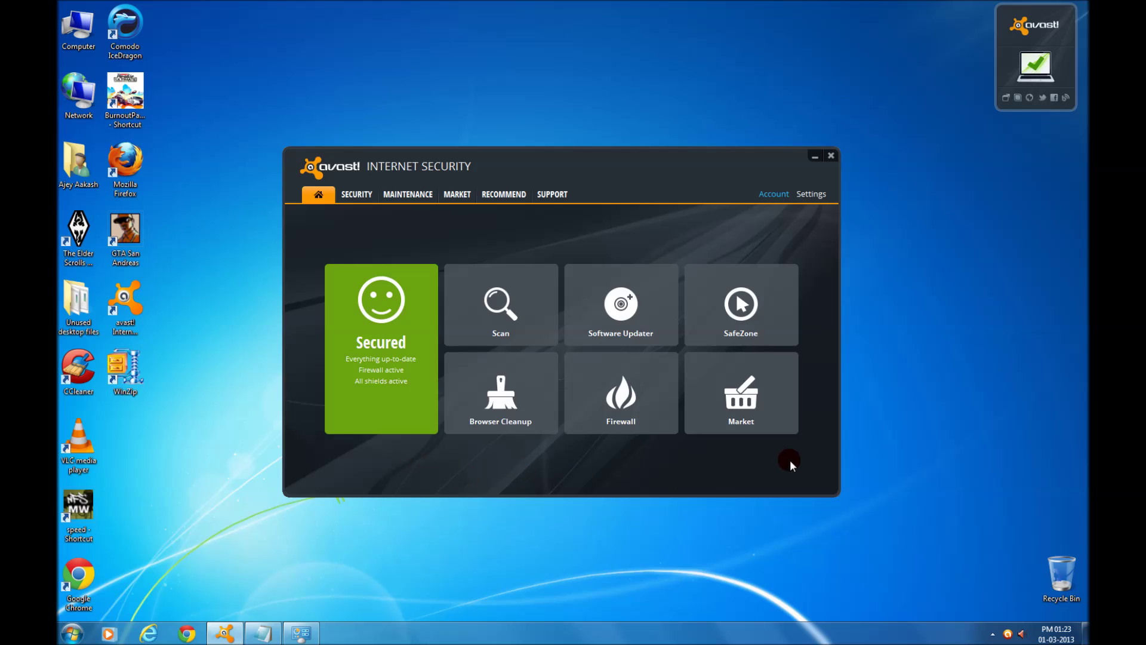
# Step: Read the home tile descriptions, then show the Security overview with shield and Cloud Intelligence status
pyautogui.moveTo(518, 406)
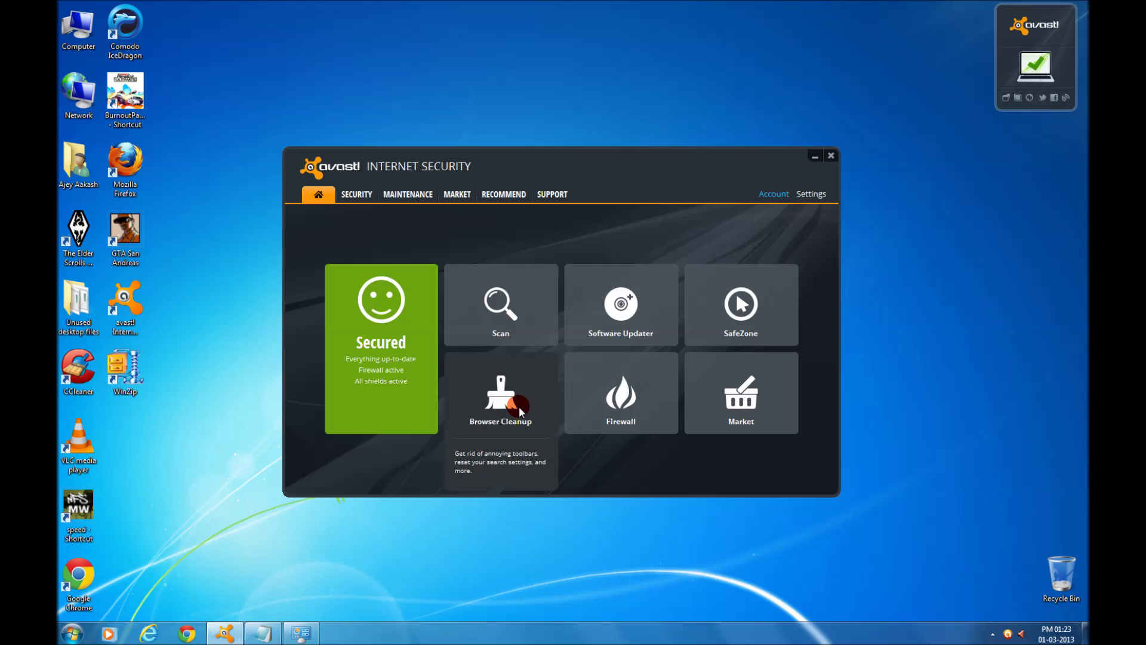
pyautogui.moveTo(618, 327)
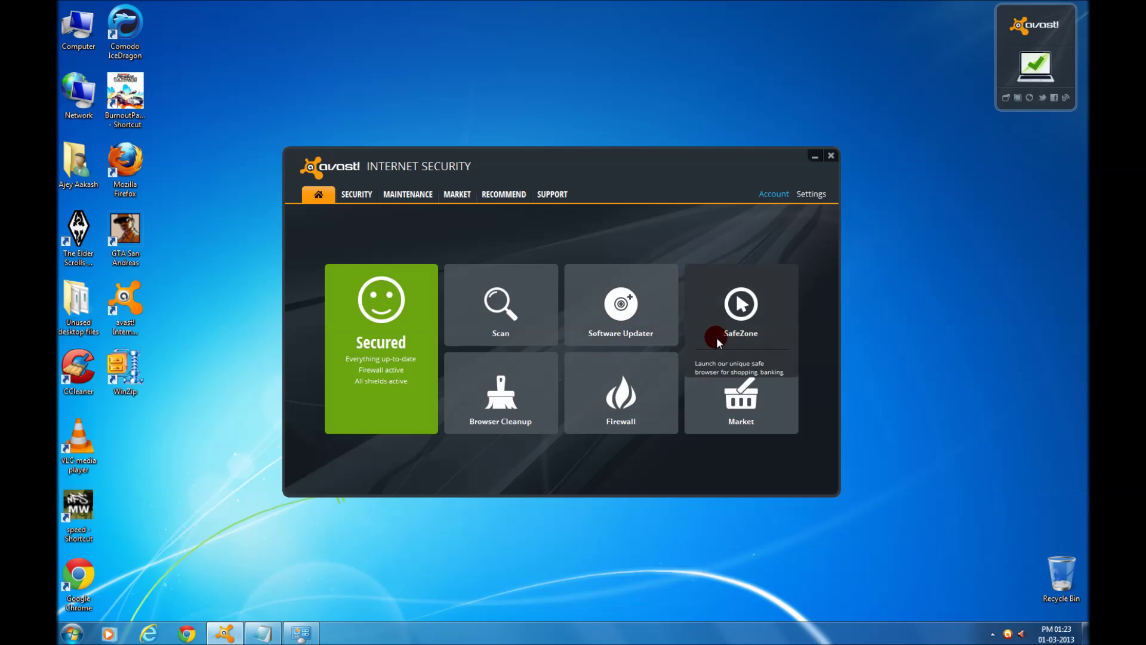
pyautogui.moveTo(762, 426)
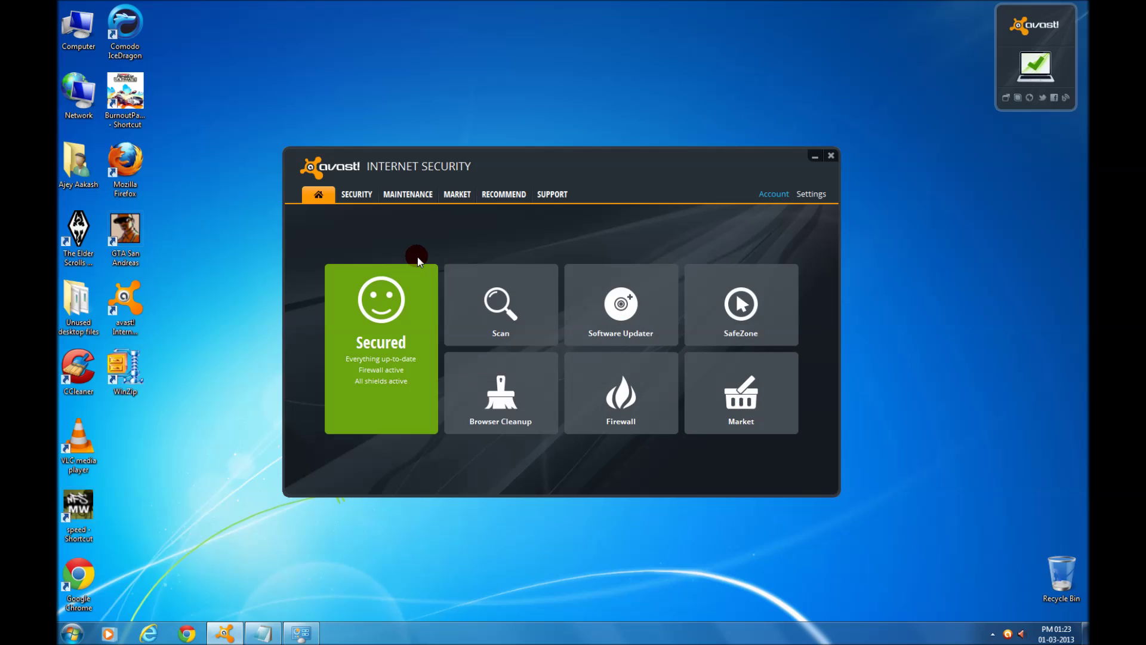
pyautogui.click(357, 198)
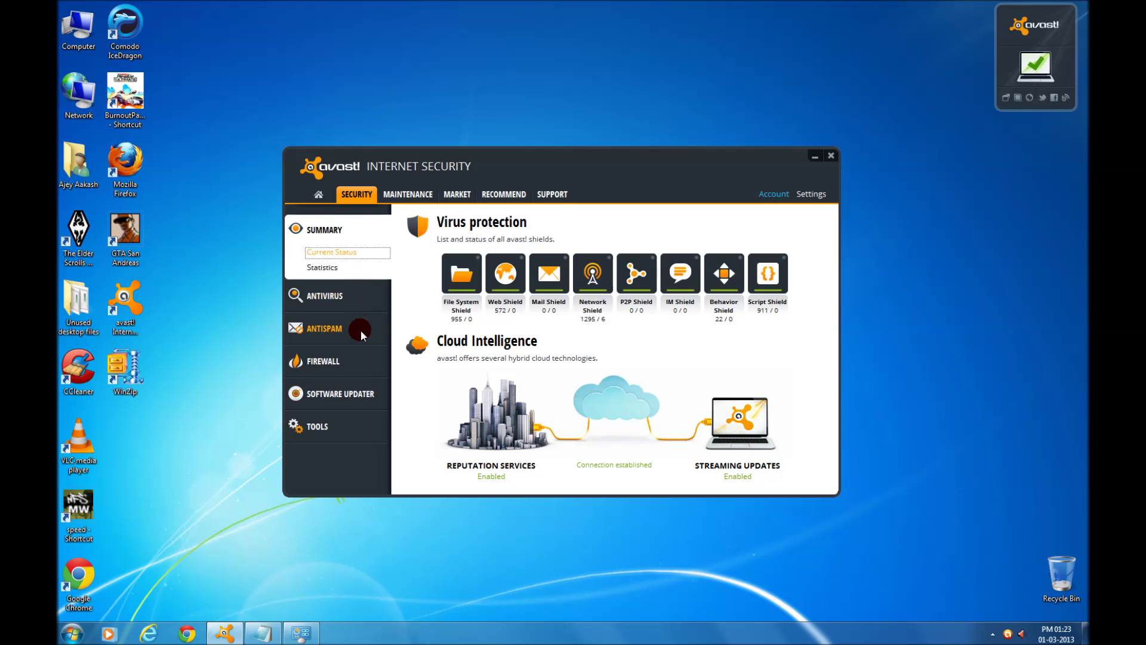
# Step: Browse the Antivirus, Antispam, Firewall and Software Updater pages, ending on the Tools Sandbox page
pyautogui.click(357, 299)
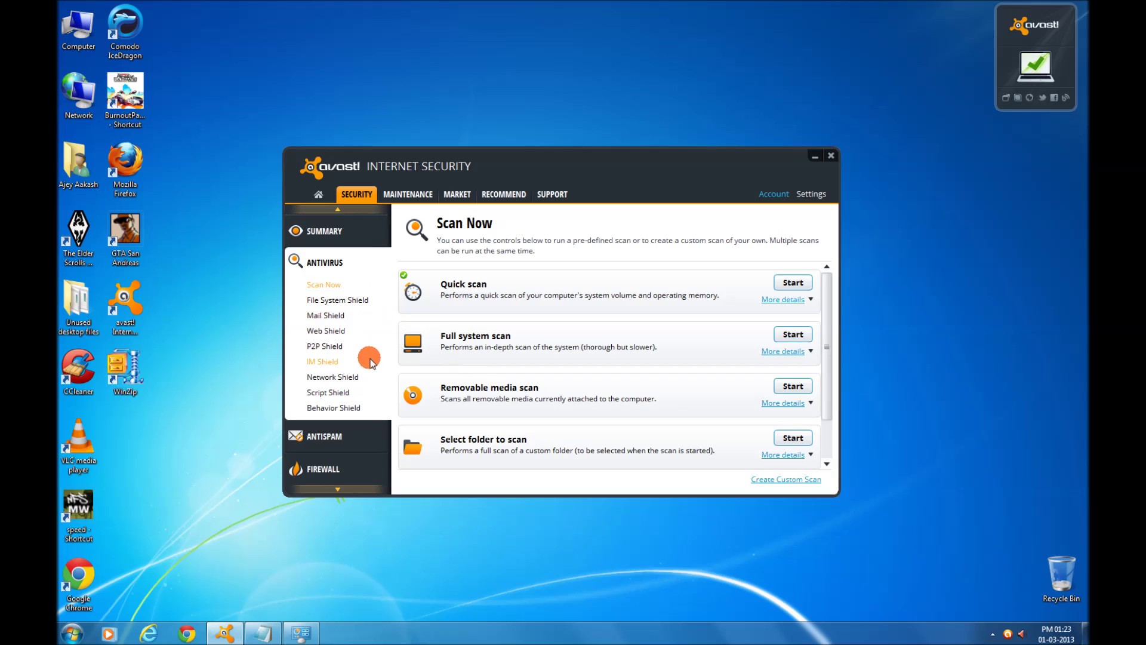
pyautogui.click(368, 438)
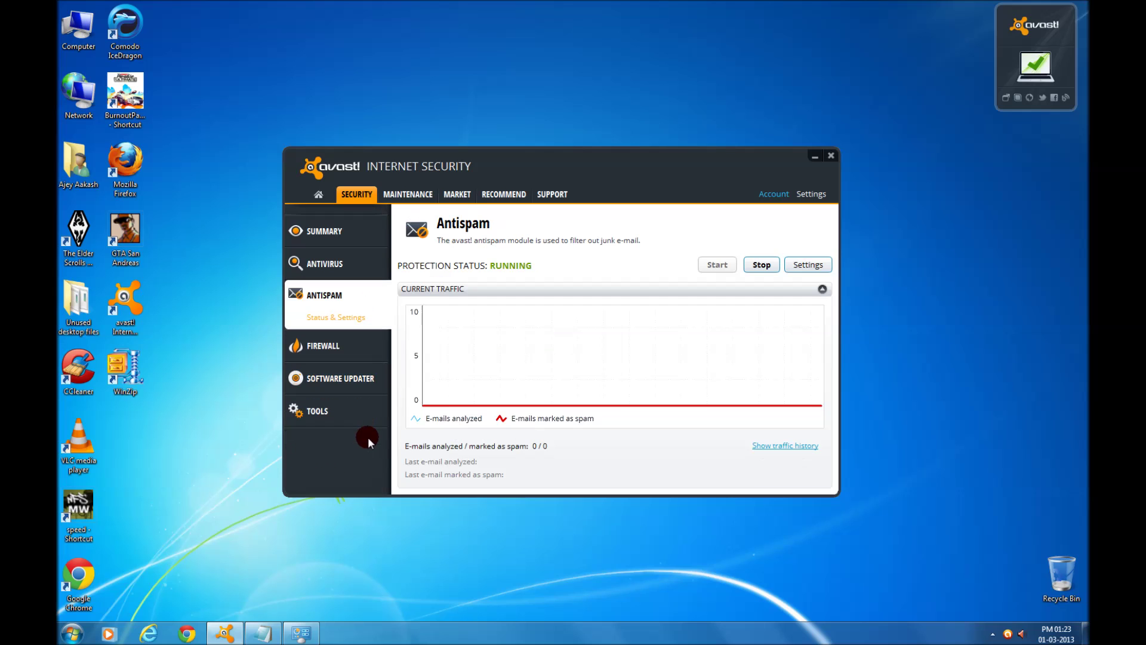
pyautogui.click(362, 345)
pyautogui.click(350, 443)
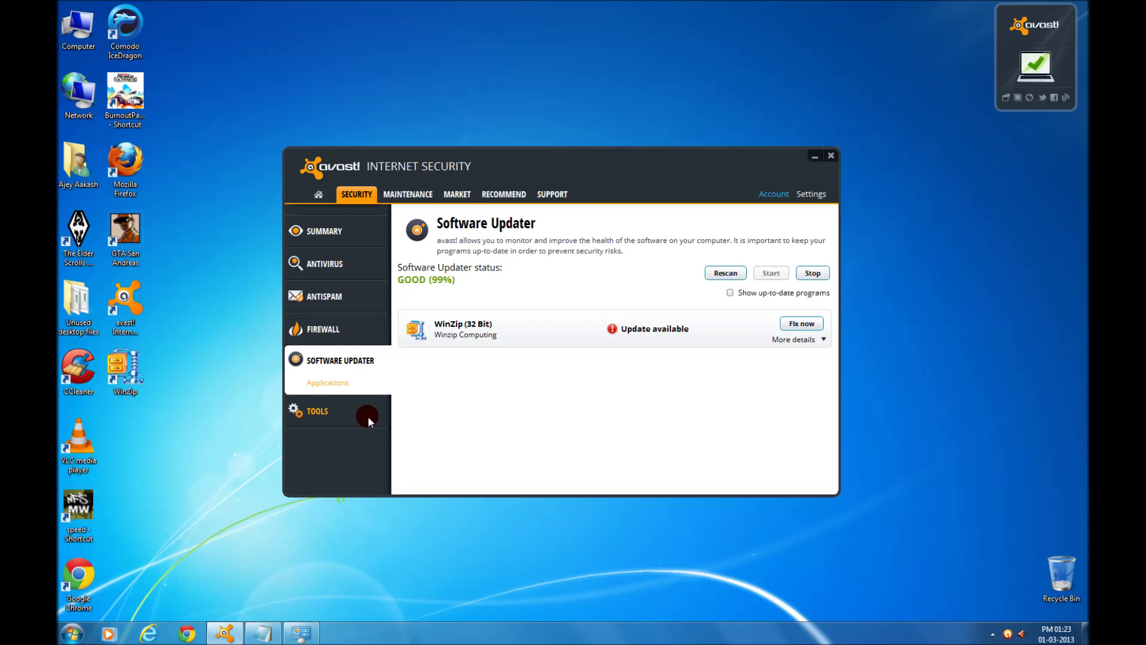
pyautogui.click(368, 417)
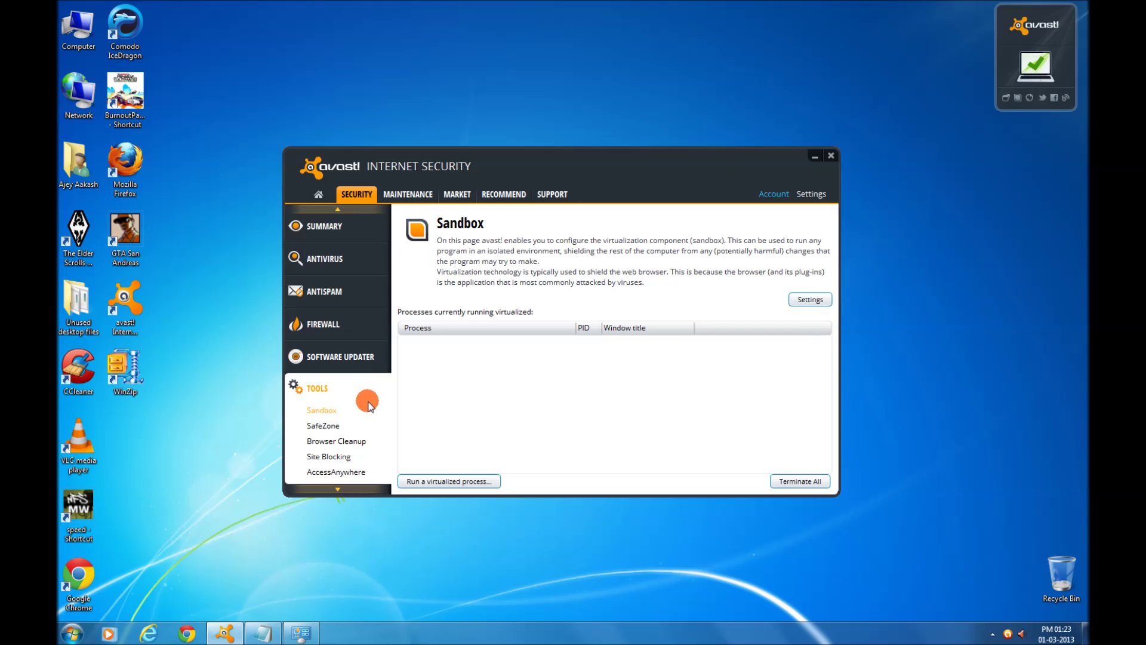
# Step: Tour Maintenance's Scan Logs, Virus Chest, Remote Assistance and About avast! pages, then open Settings
pyautogui.click(418, 200)
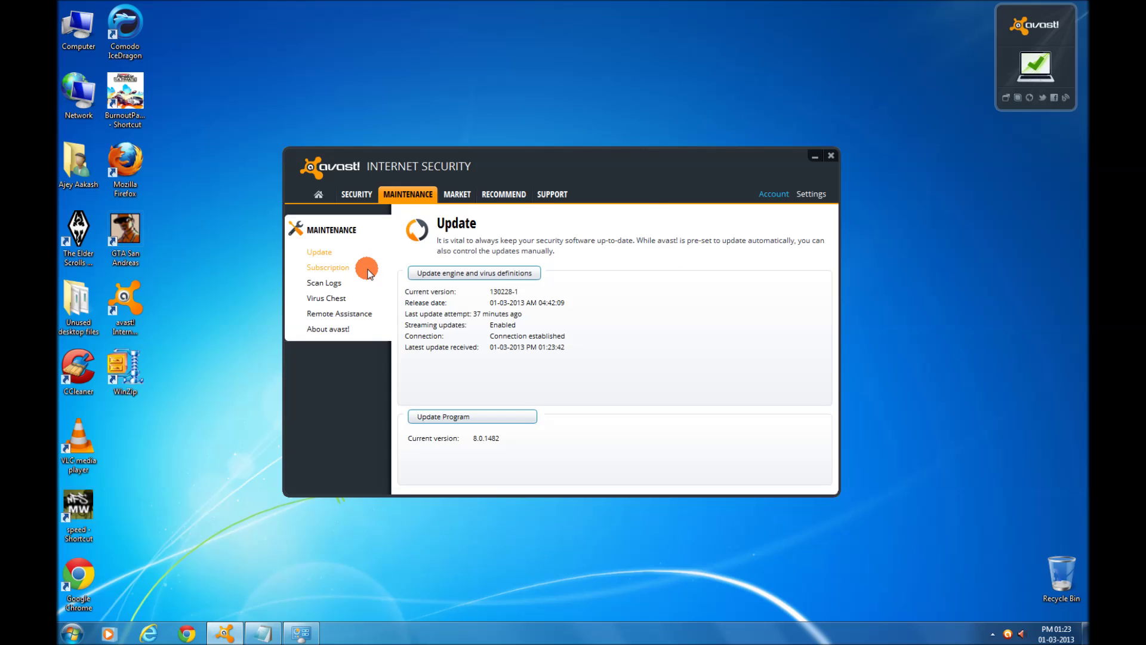
pyautogui.click(368, 288)
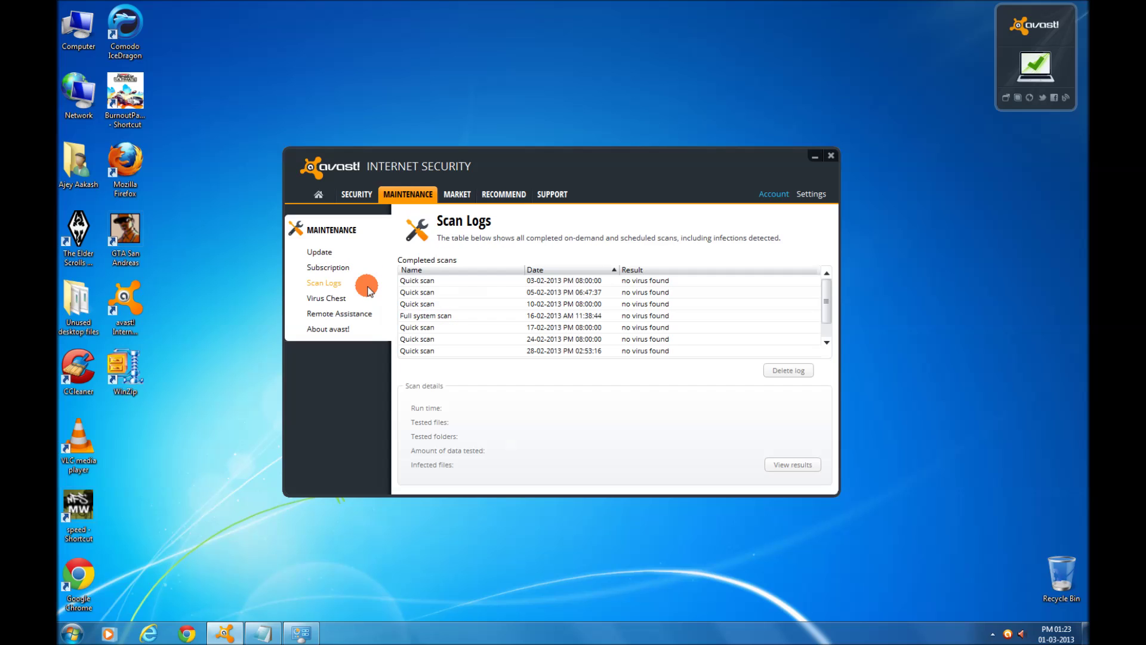
pyautogui.click(368, 301)
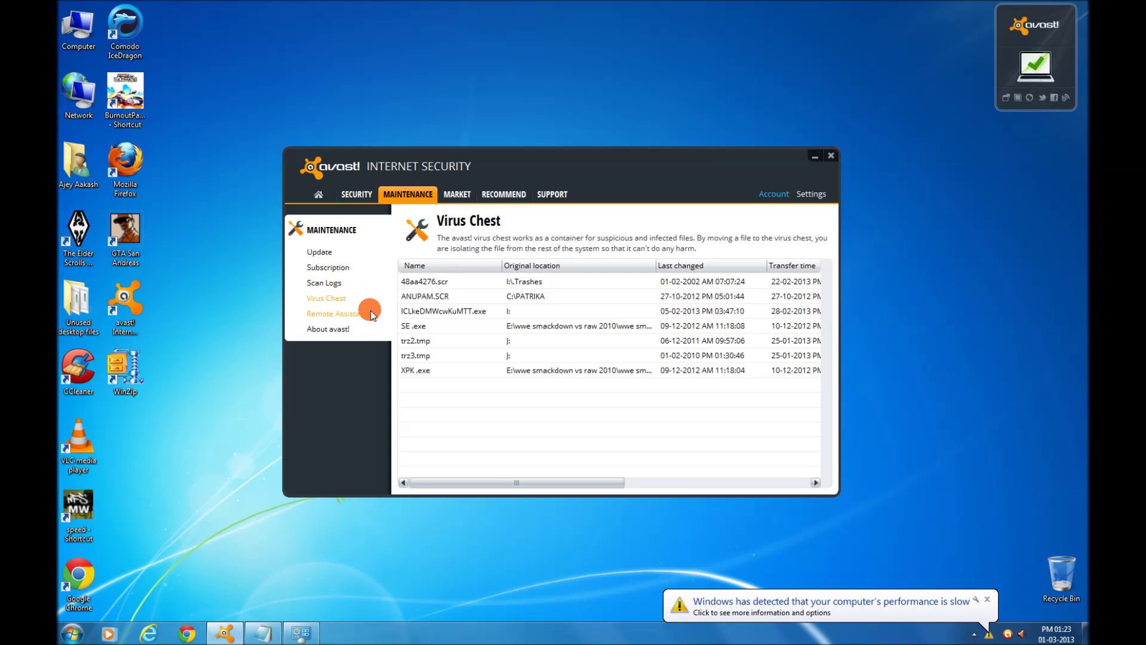
pyautogui.click(372, 315)
pyautogui.click(371, 329)
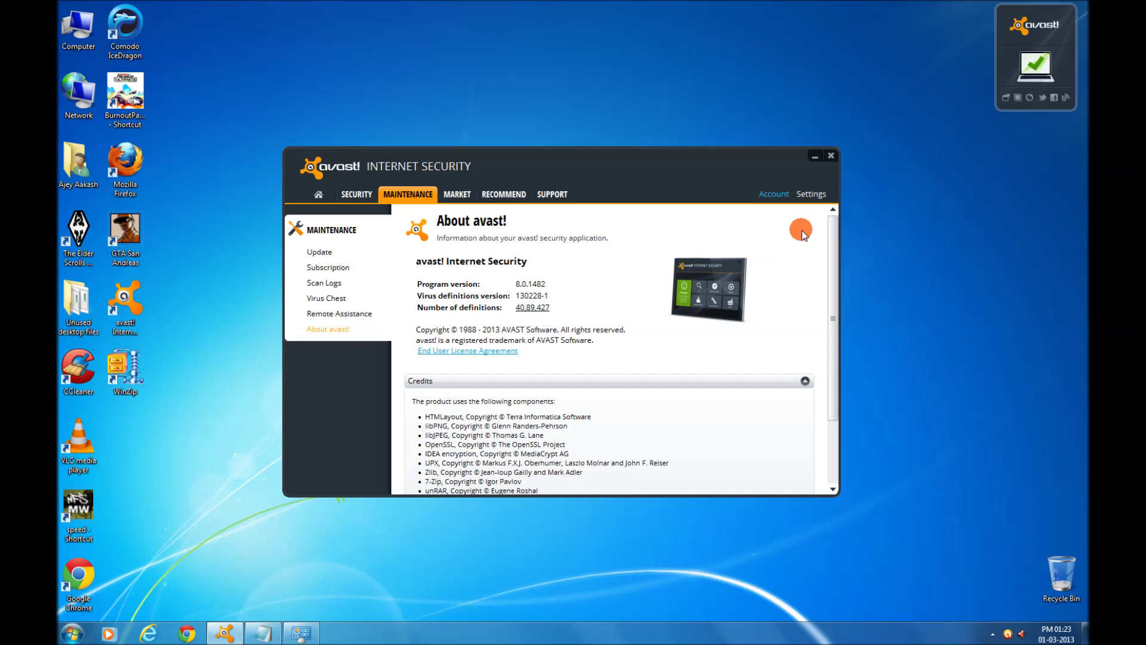
pyautogui.click(815, 197)
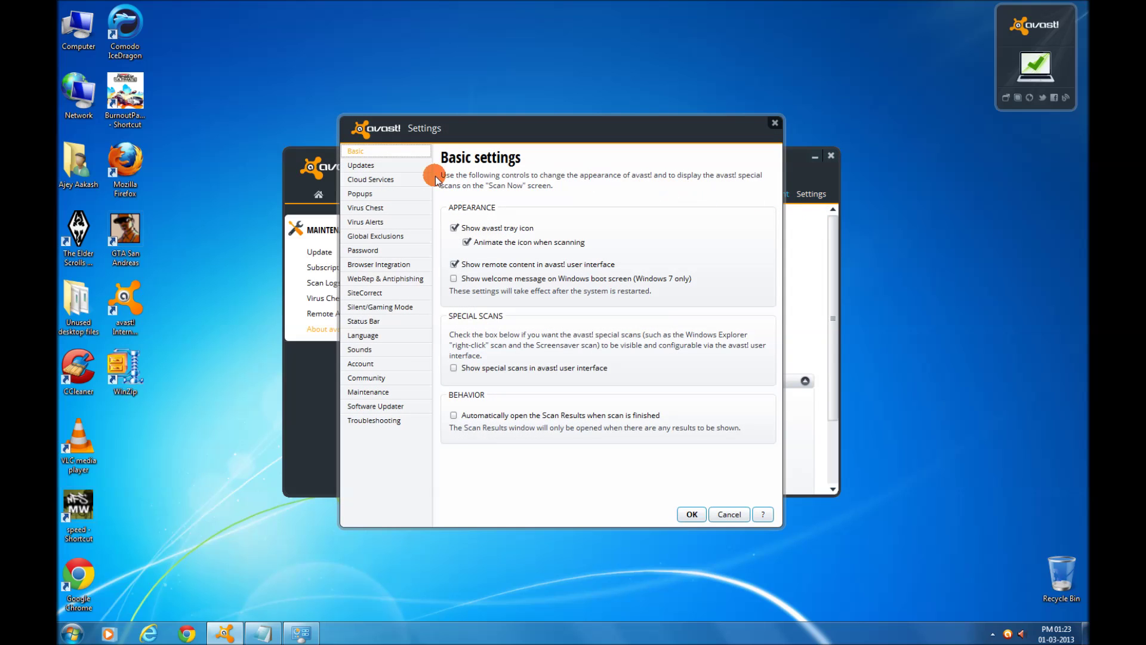
# Step: Review the Updates, Cloud Services and Browser Integration settings pages
pyautogui.click(399, 167)
pyautogui.click(399, 180)
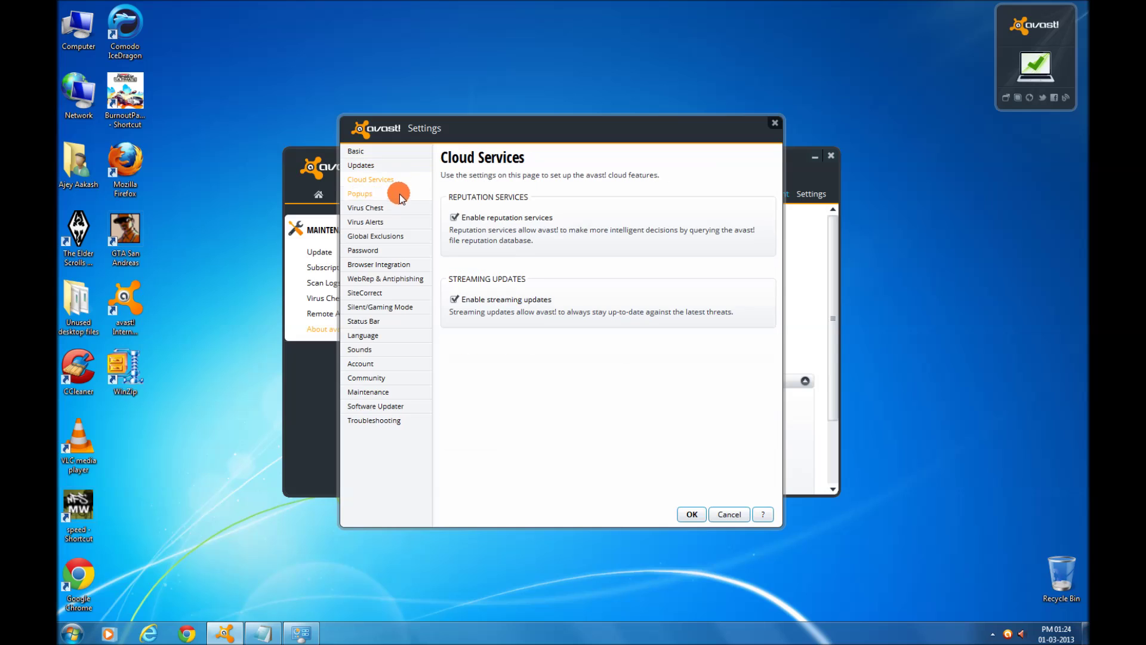
pyautogui.click(392, 266)
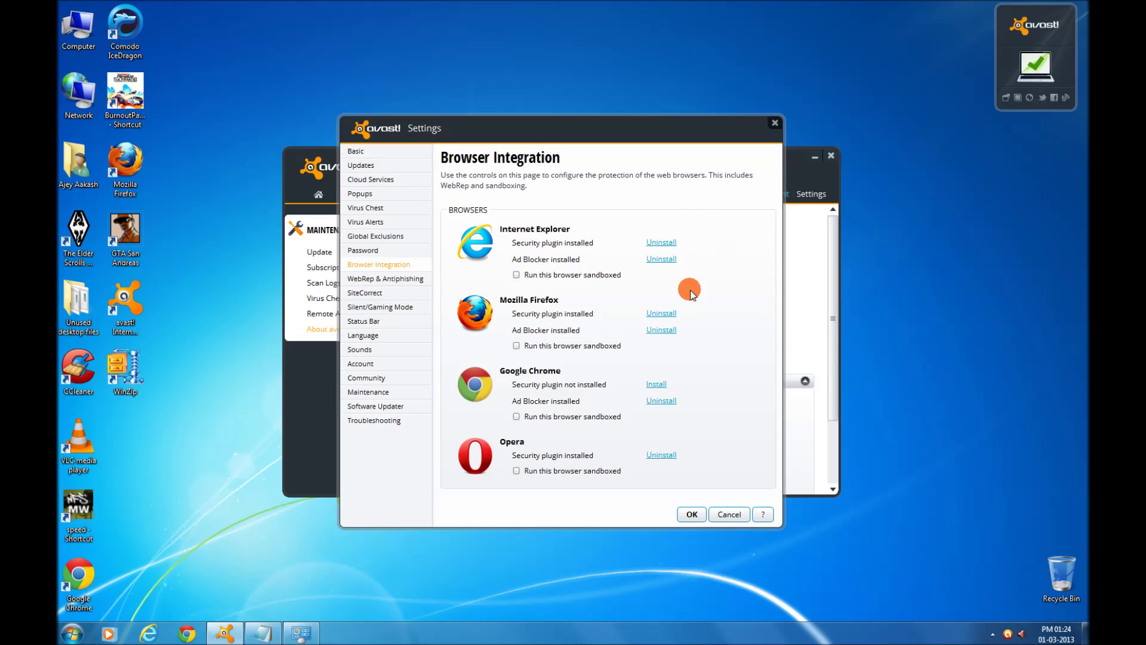
# Step: Close the Settings dialog and the avast! window, then launch Internet Explorer
pyautogui.click(693, 515)
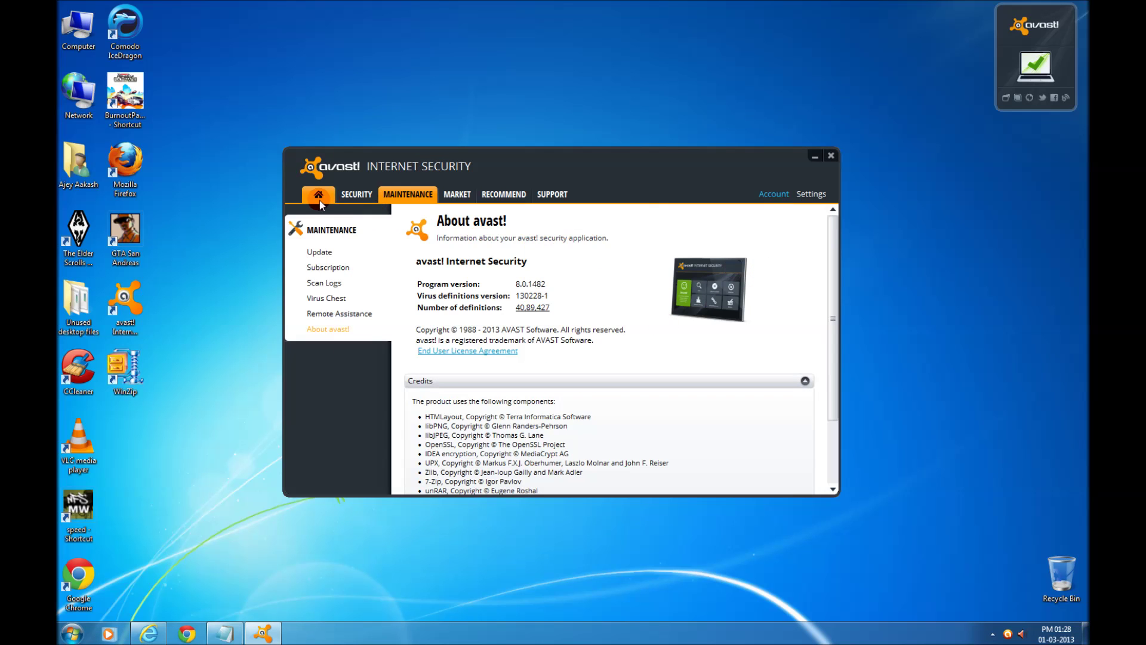
pyautogui.click(320, 200)
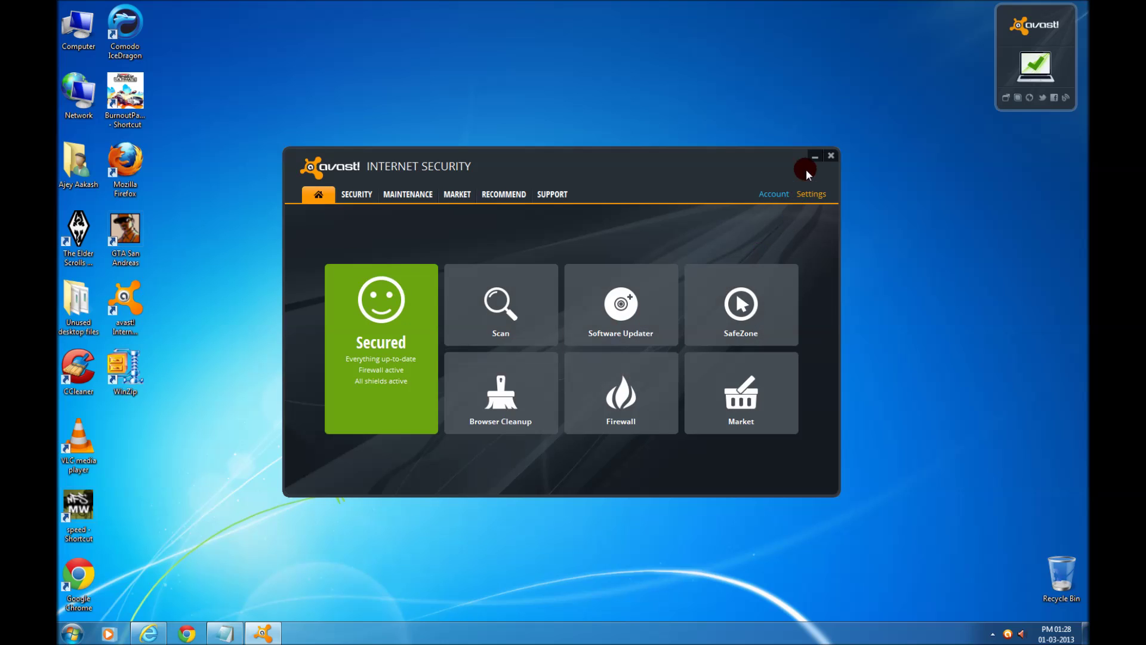
pyautogui.click(831, 156)
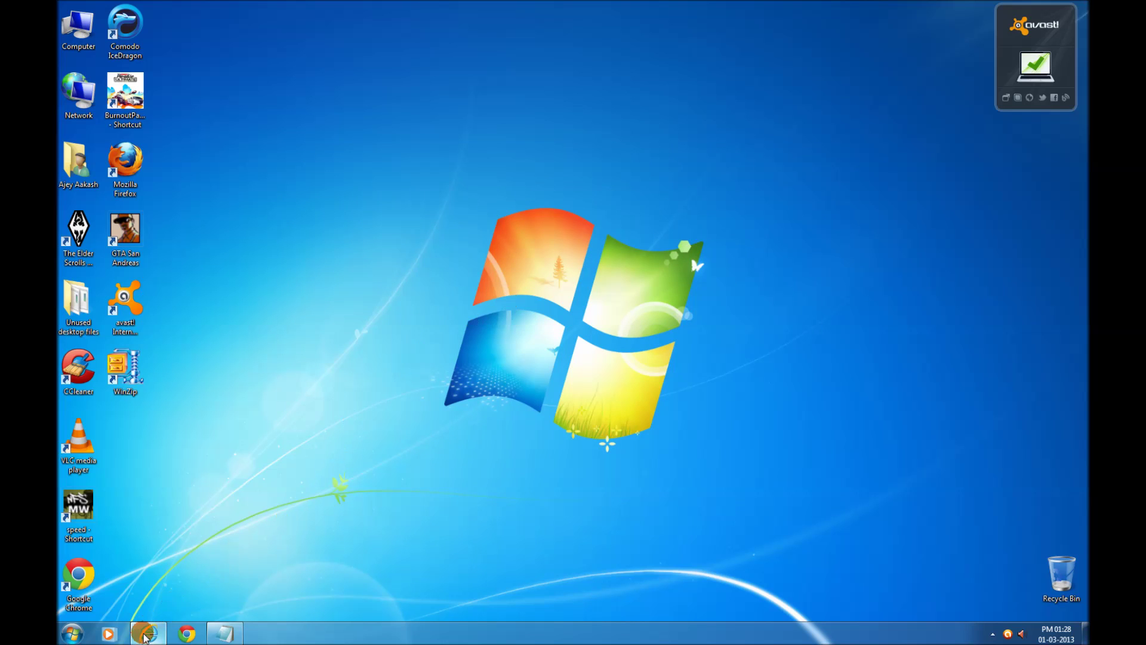
pyautogui.click(145, 635)
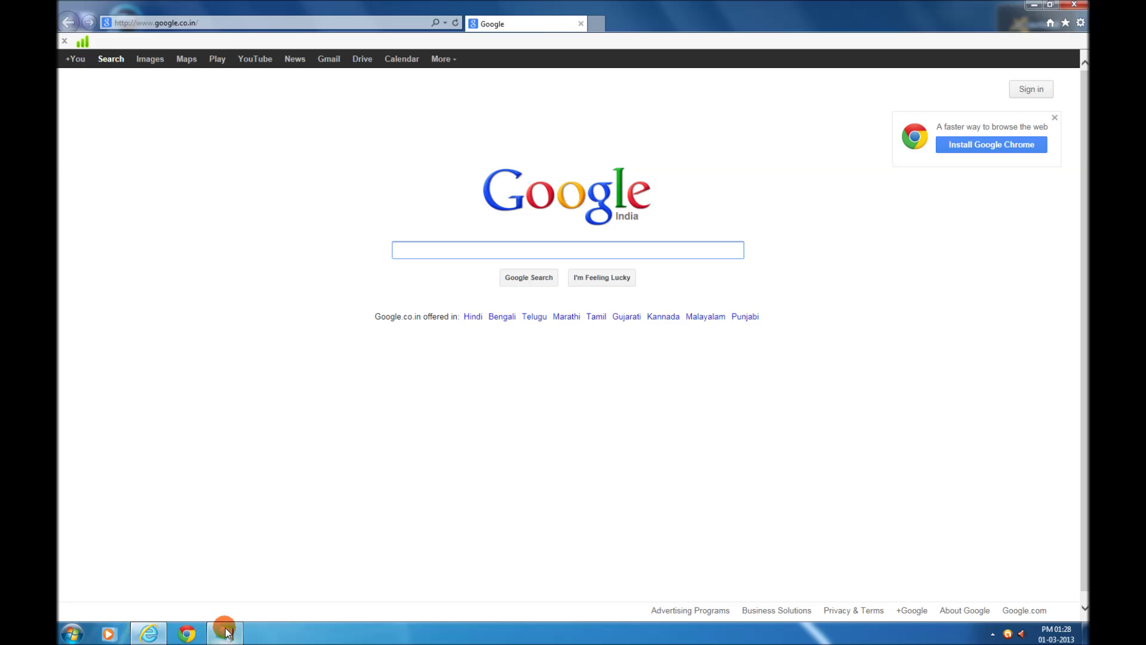
# Step: Copy the first malicious link from Notepad and select Internet Explorer's address bar
pyautogui.click(226, 633)
pyautogui.click(96, 122)
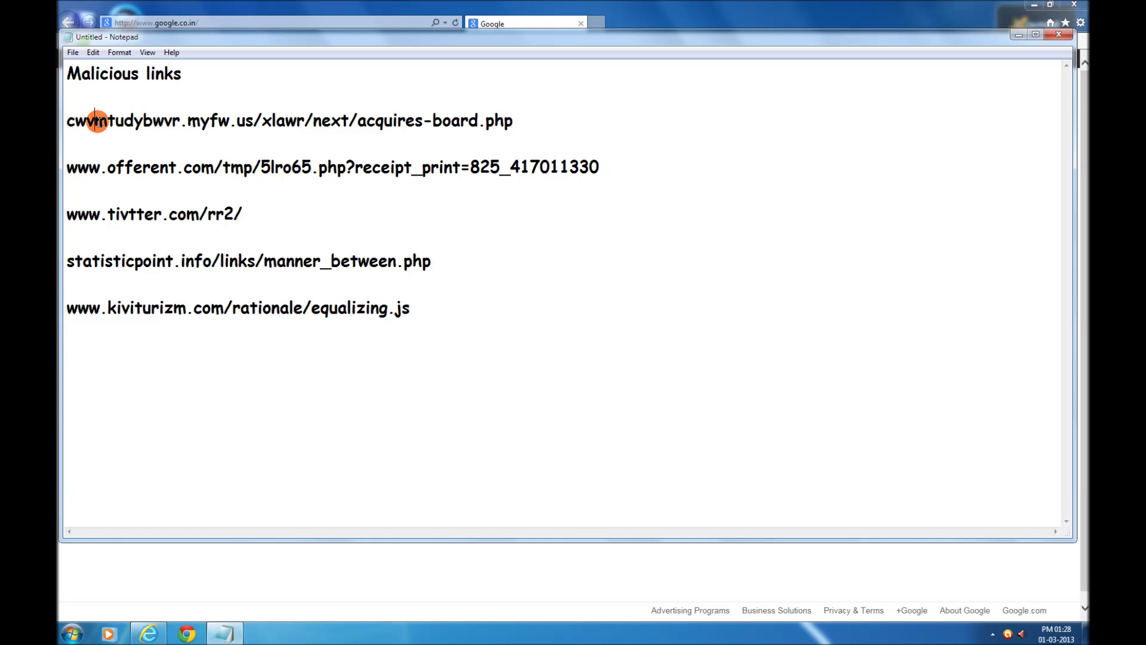
pyautogui.moveTo(65, 121); pyautogui.dragTo(329, 137)
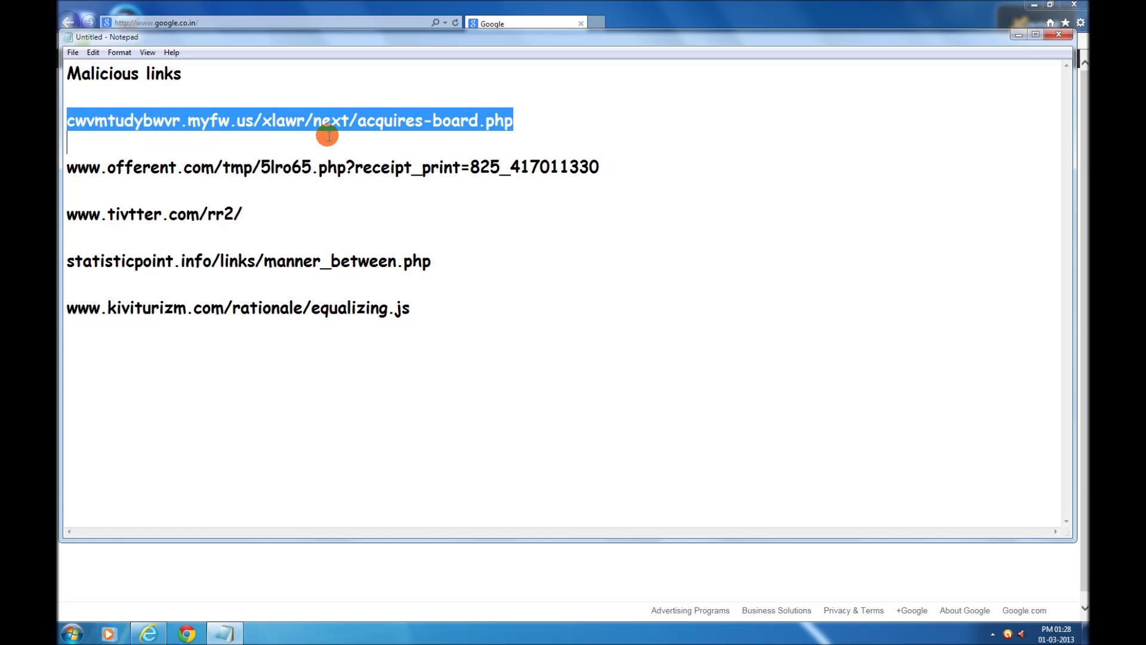
pyautogui.rightClick(464, 123)
pyautogui.click(479, 160)
pyautogui.click(335, 23)
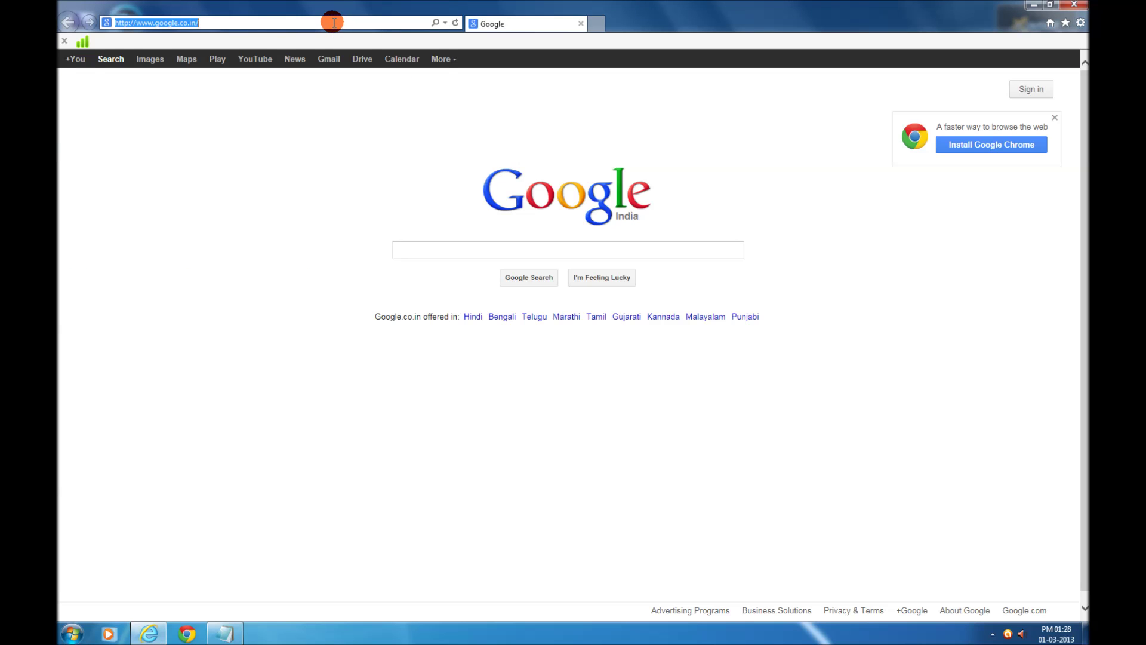
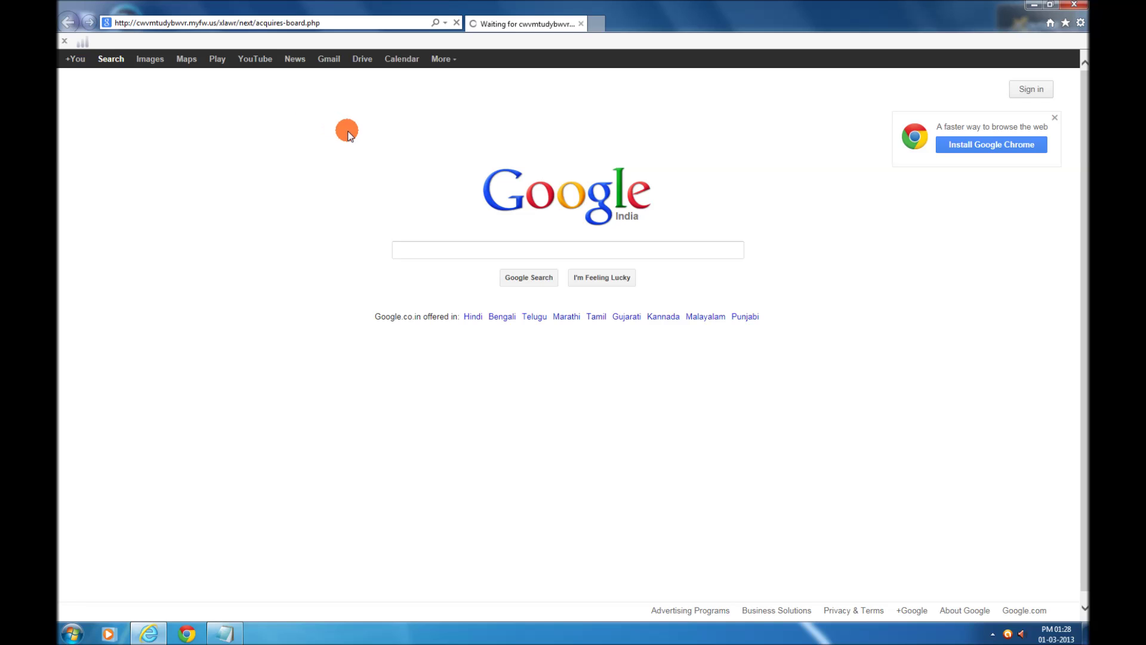
# Step: Open a new blank tab and select the offerent.com link from the Notepad list for the address bar
pyautogui.click(597, 26)
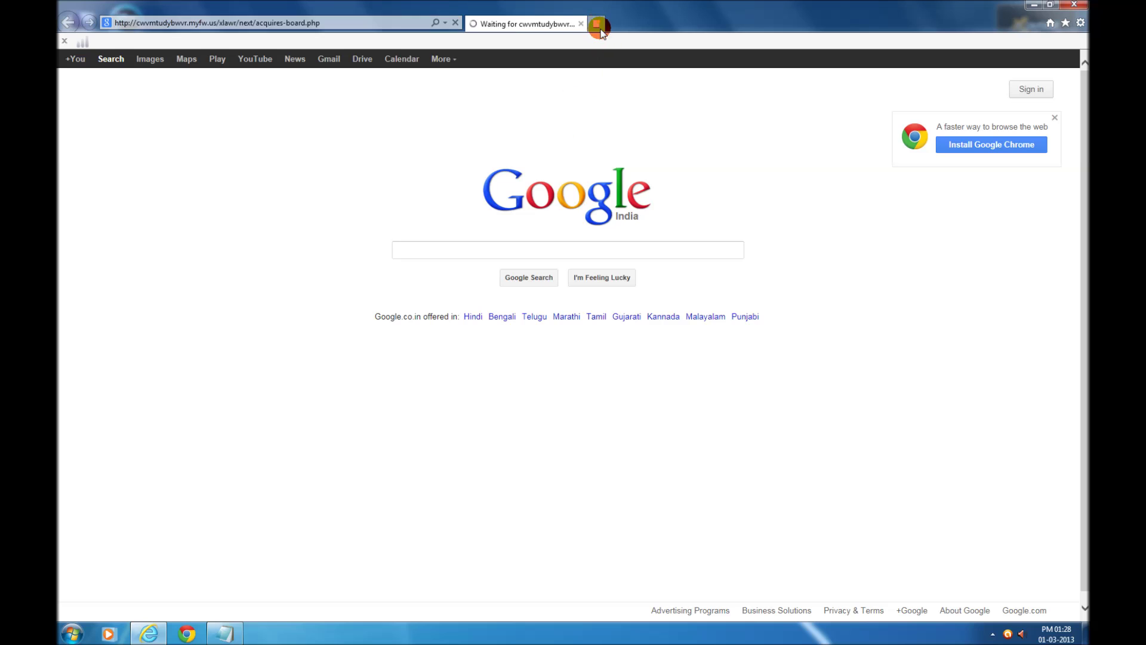
pyautogui.click(225, 633)
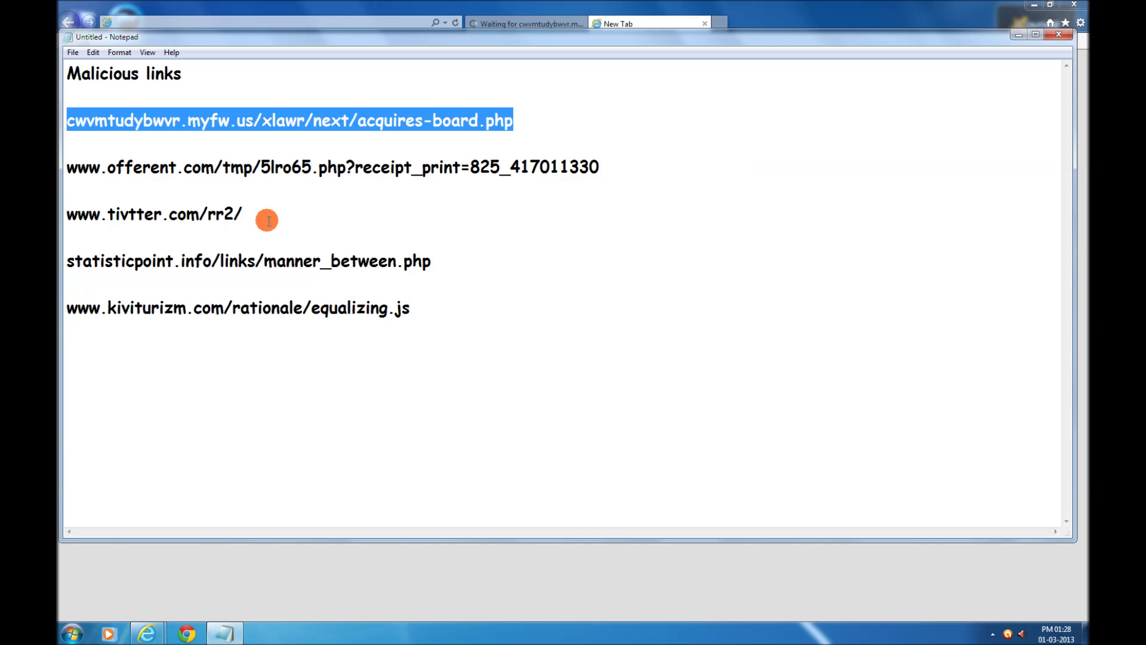
pyautogui.moveTo(67, 169); pyautogui.dragTo(609, 168)
pyautogui.hotkey('ctrl', 'c')
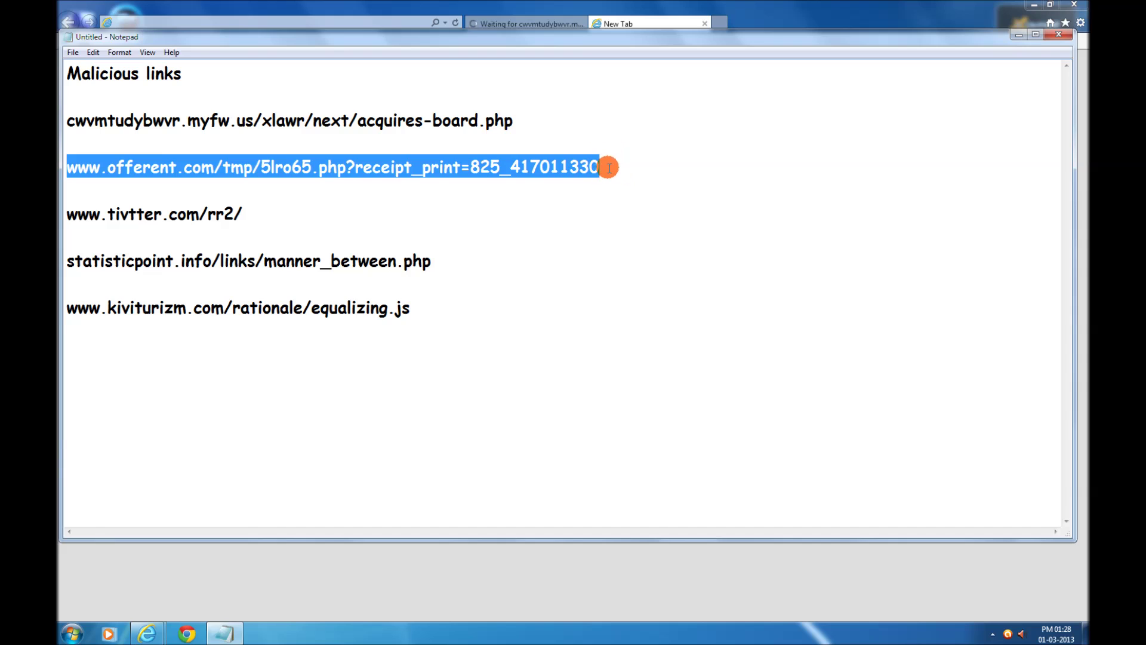
pyautogui.click(641, 23)
pyautogui.click(350, 23)
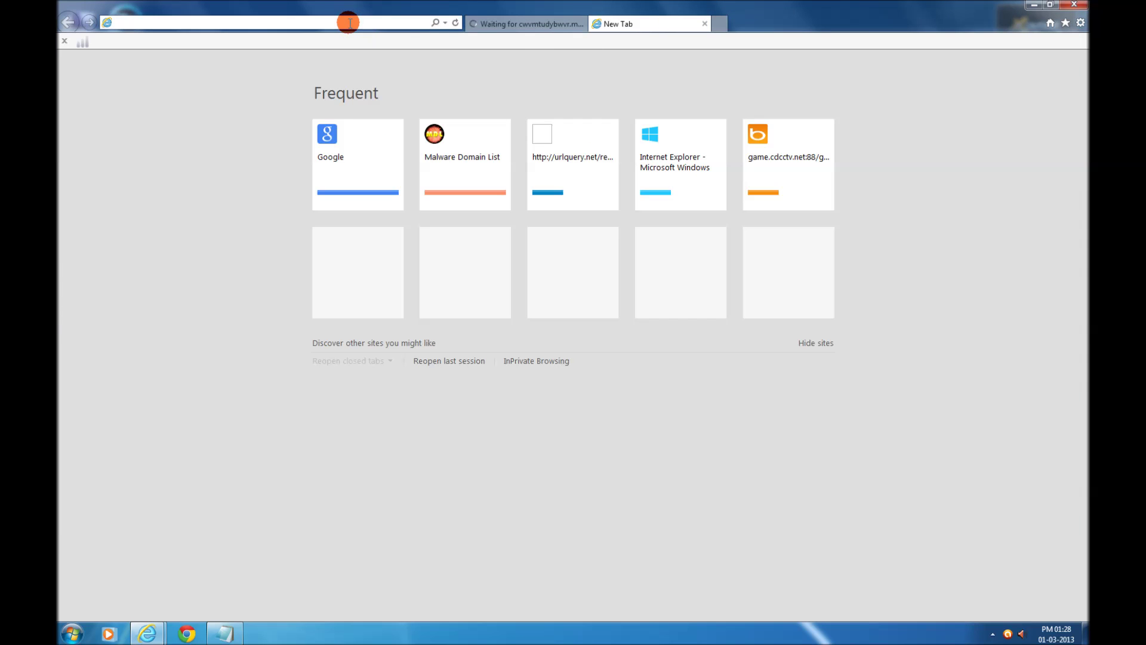
# Step: Load the offerent.com link, magnify the avast block alert, and close the first link's tab
pyautogui.hotkey('ctrl', 'v')
pyautogui.press('Return')
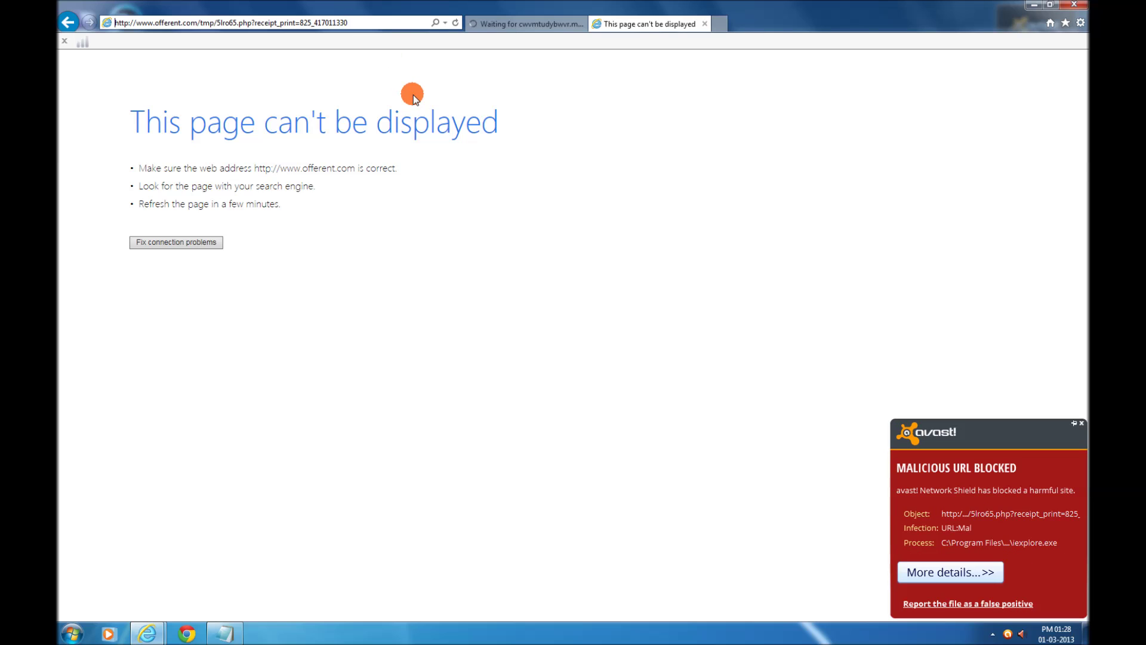
pyautogui.press('super+plus')
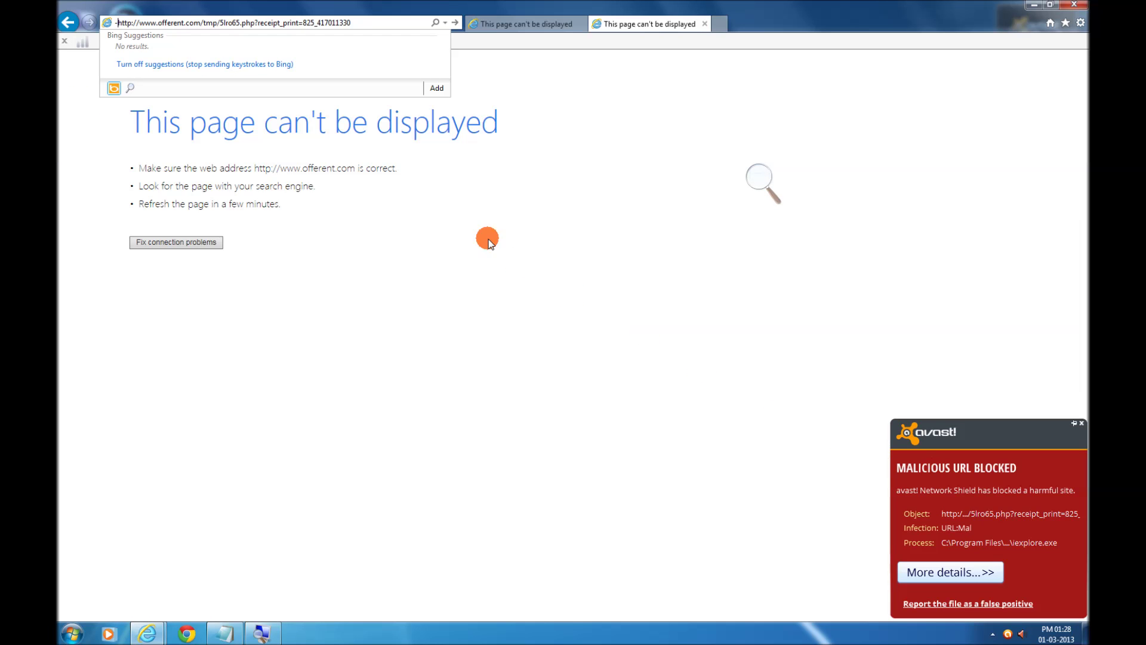
pyautogui.click(534, 24)
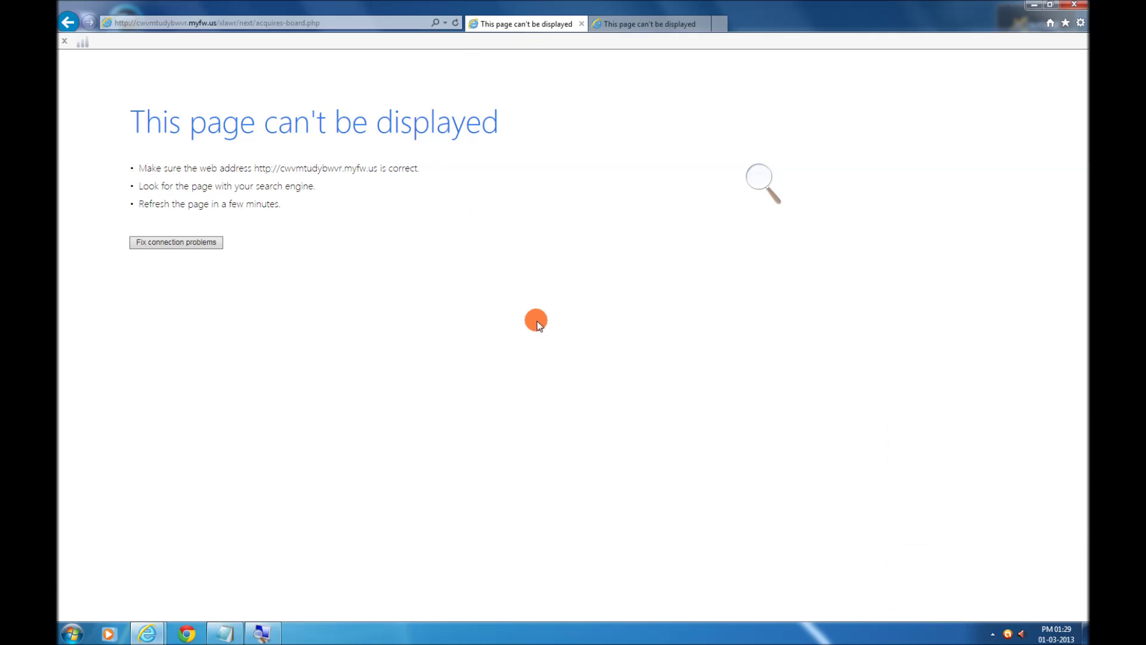
pyautogui.click(581, 25)
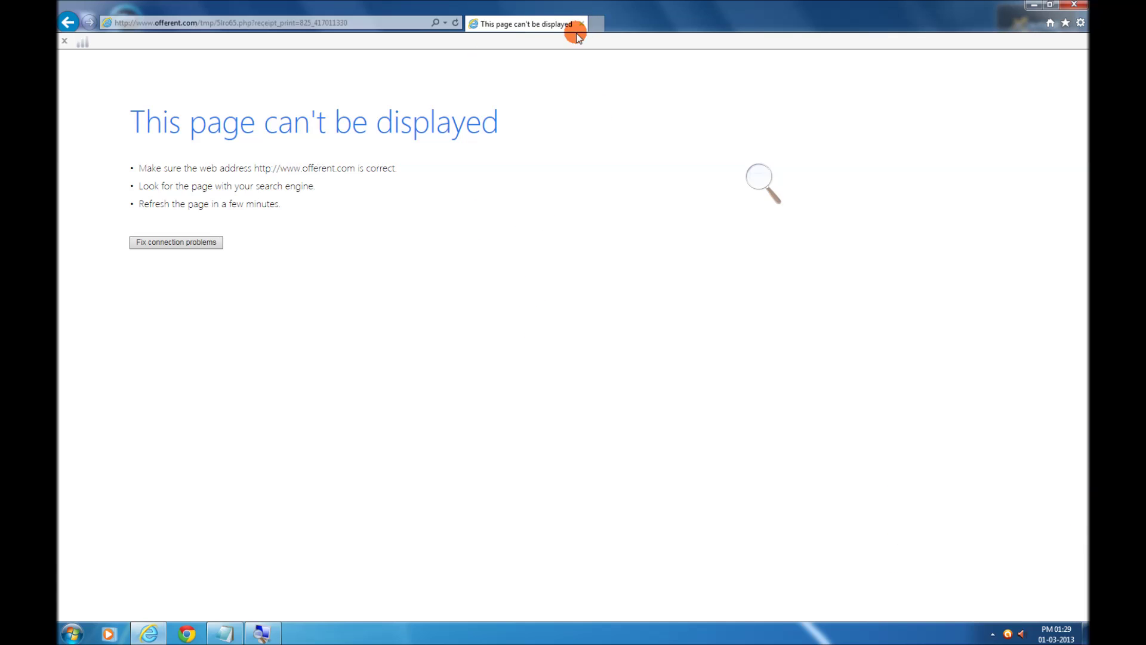
pyautogui.click(226, 633)
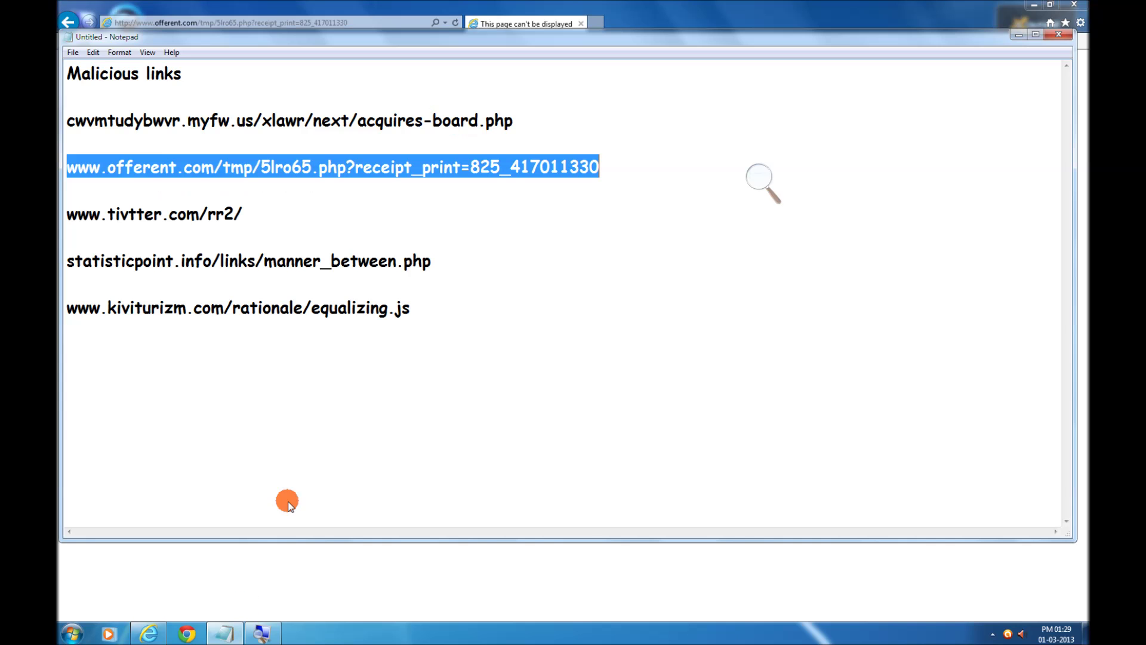
pyautogui.doubleClick(189, 214)
pyautogui.rightClick(188, 216)
pyautogui.click(211, 256)
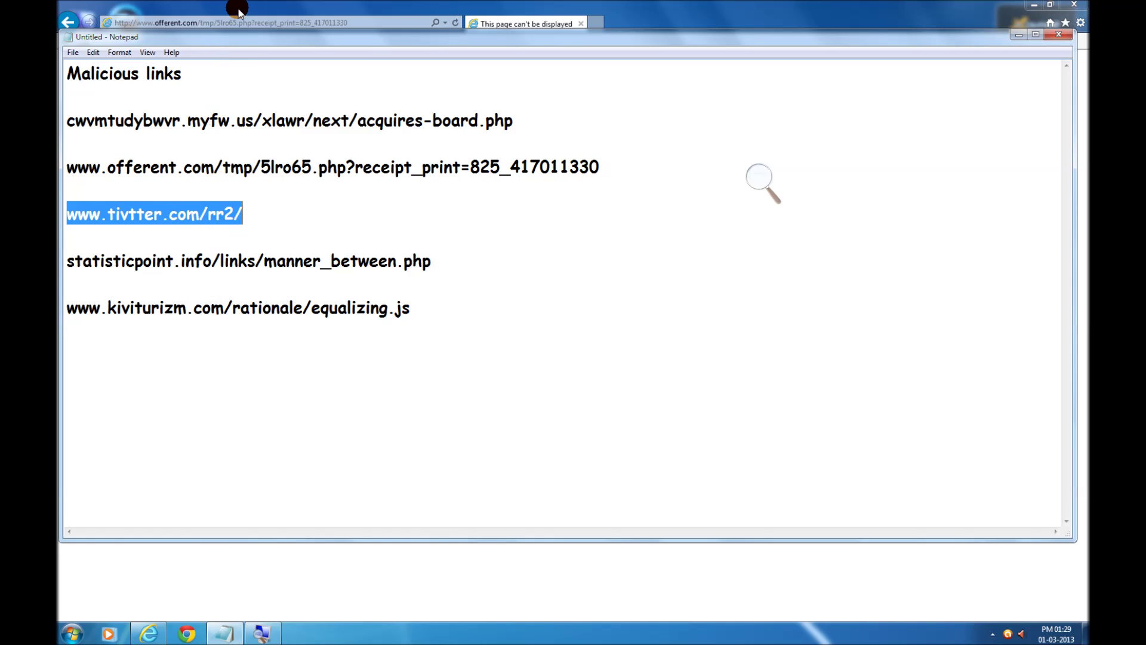
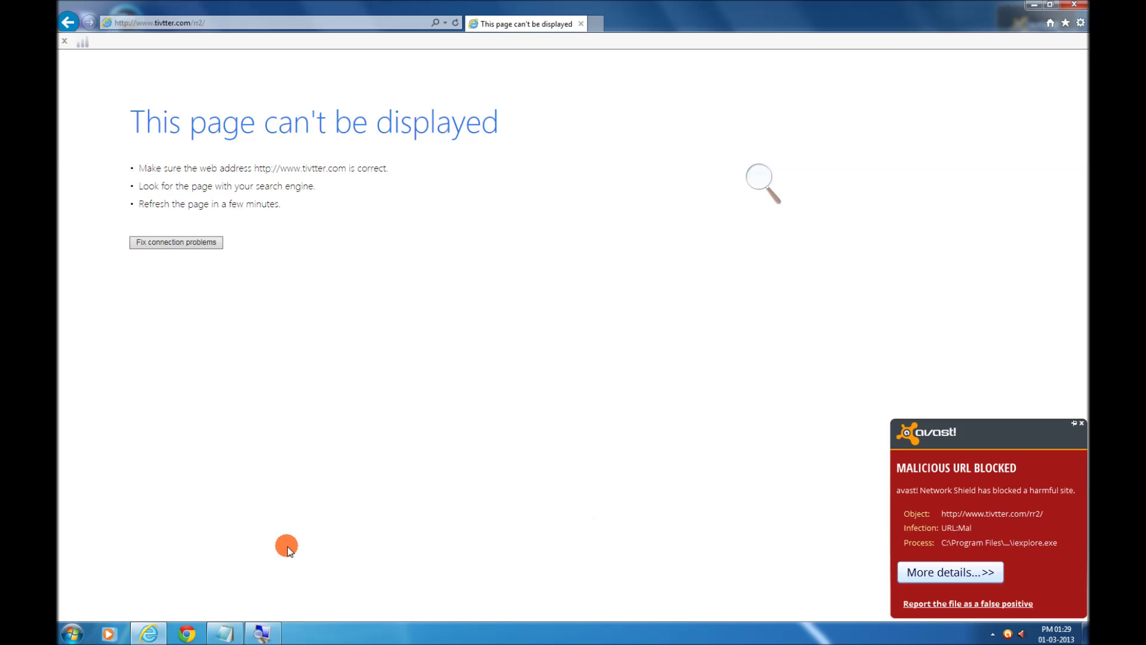
# Step: Copy the statisticpoint.info/links/manner_between.php line from Notepad and load it in Internet Explorer
pyautogui.click(232, 630)
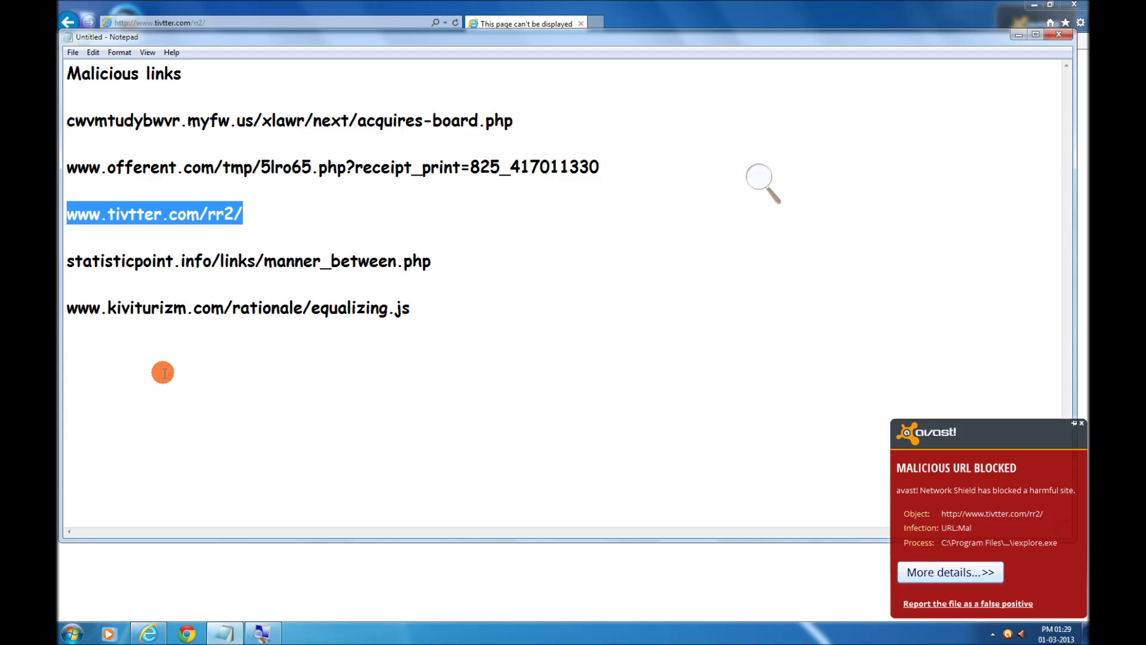
pyautogui.click(68, 268)
pyautogui.moveTo(69, 268); pyautogui.dragTo(435, 271)
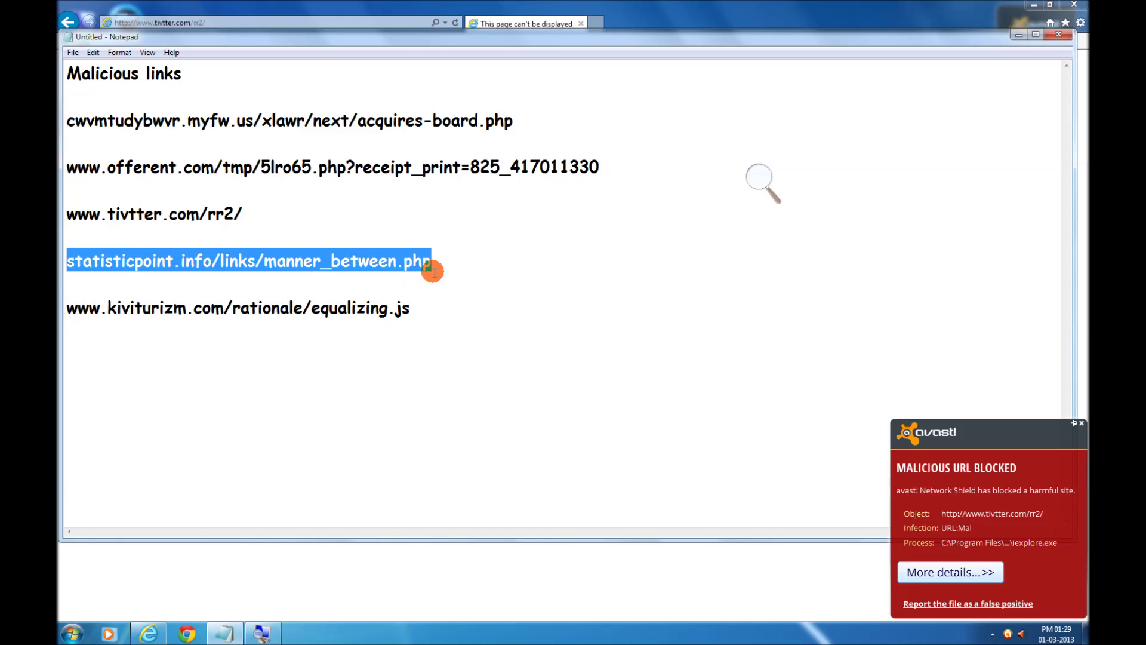
pyautogui.hotkey('ctrl', 'c')
pyautogui.click(306, 22)
pyautogui.hotkey('ctrl', 'v')
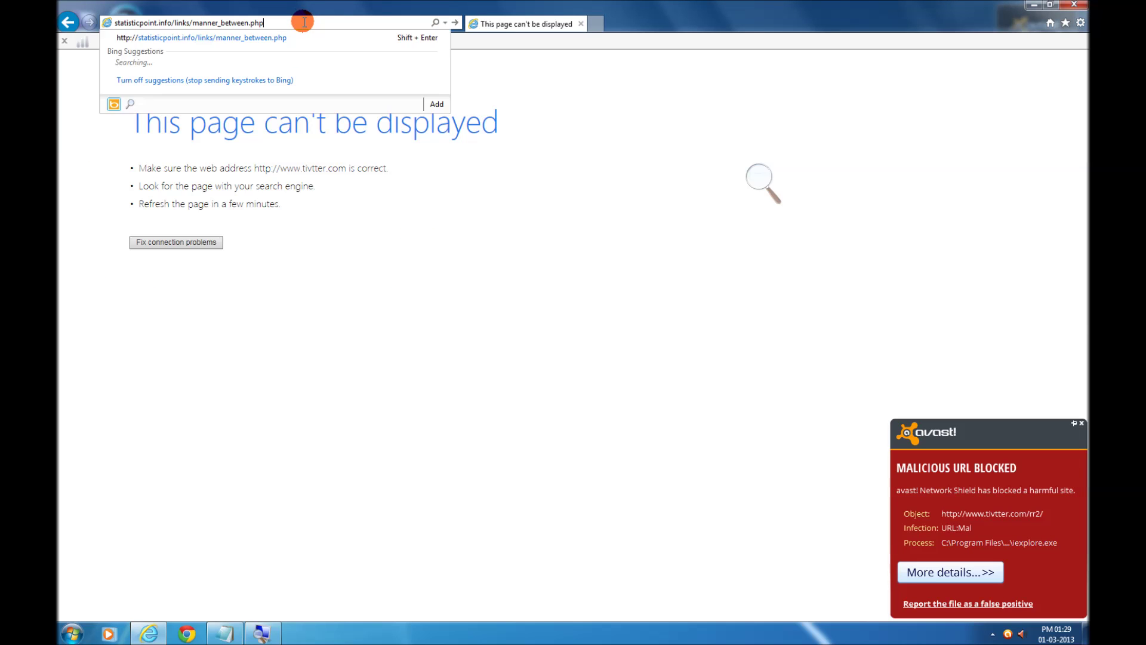
pyautogui.press('Return')
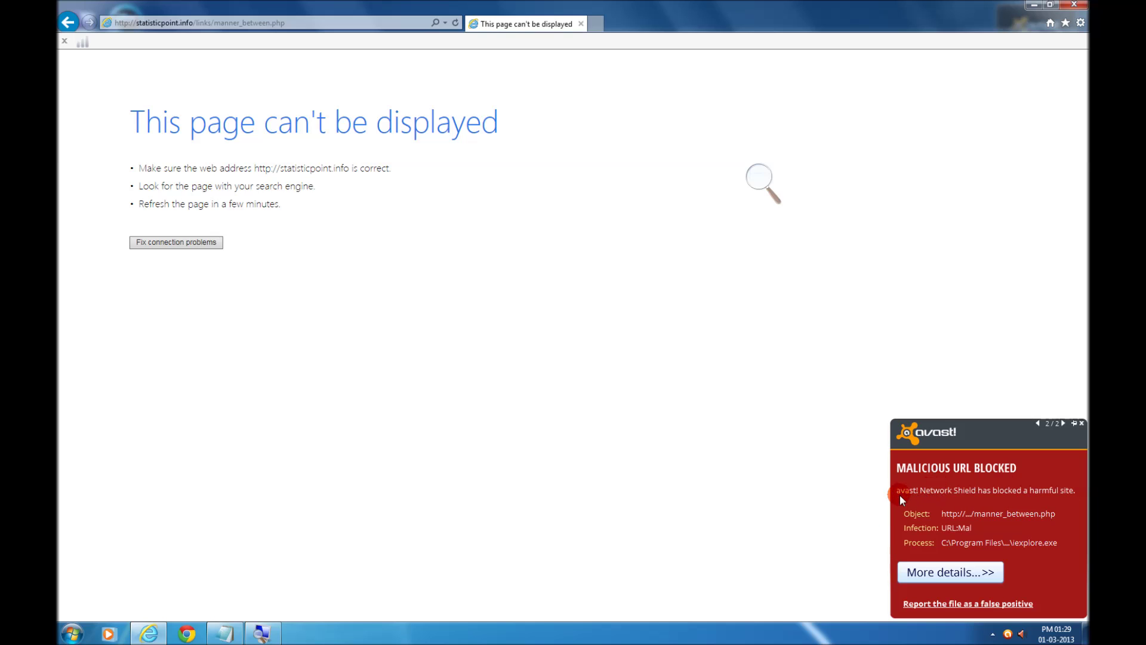
# Step: Load the kiviturizm.com/rationale/equalizing.js link from Notepad in Internet Explorer so avast blocks it
pyautogui.click(225, 633)
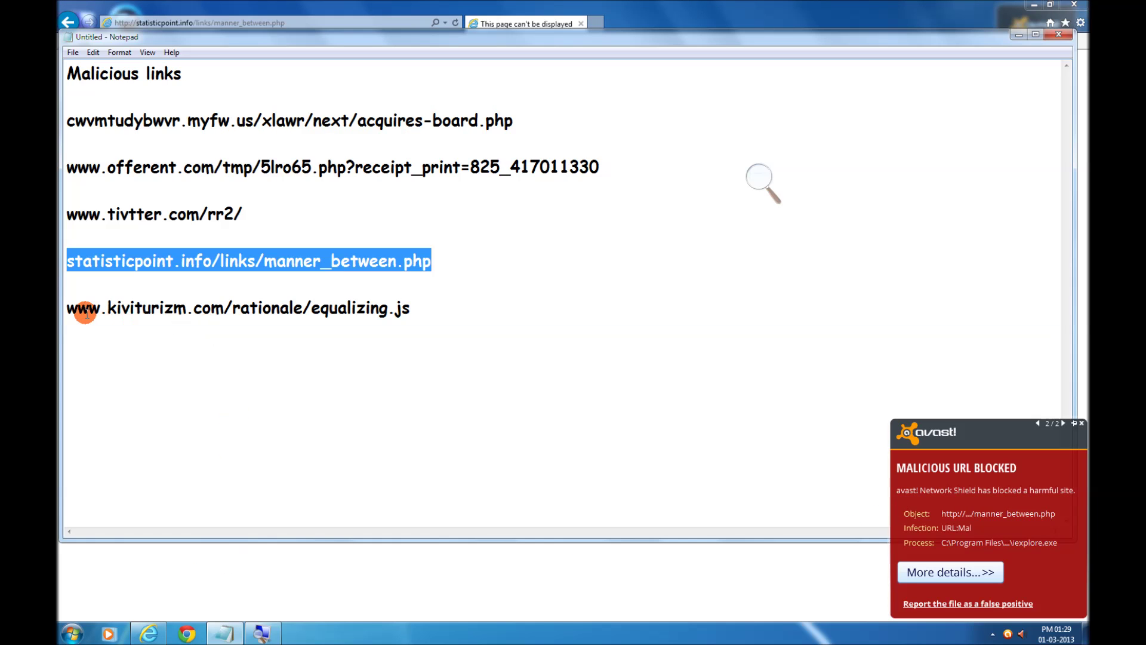
pyautogui.moveTo(68, 308); pyautogui.dragTo(432, 326)
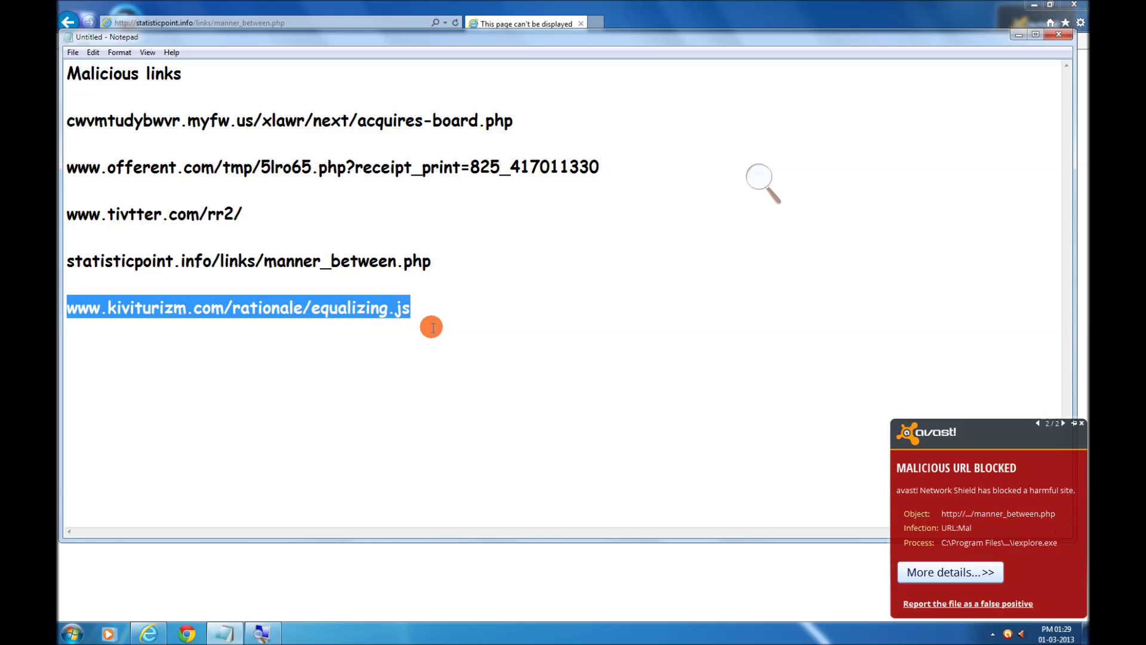
pyautogui.click(311, 23)
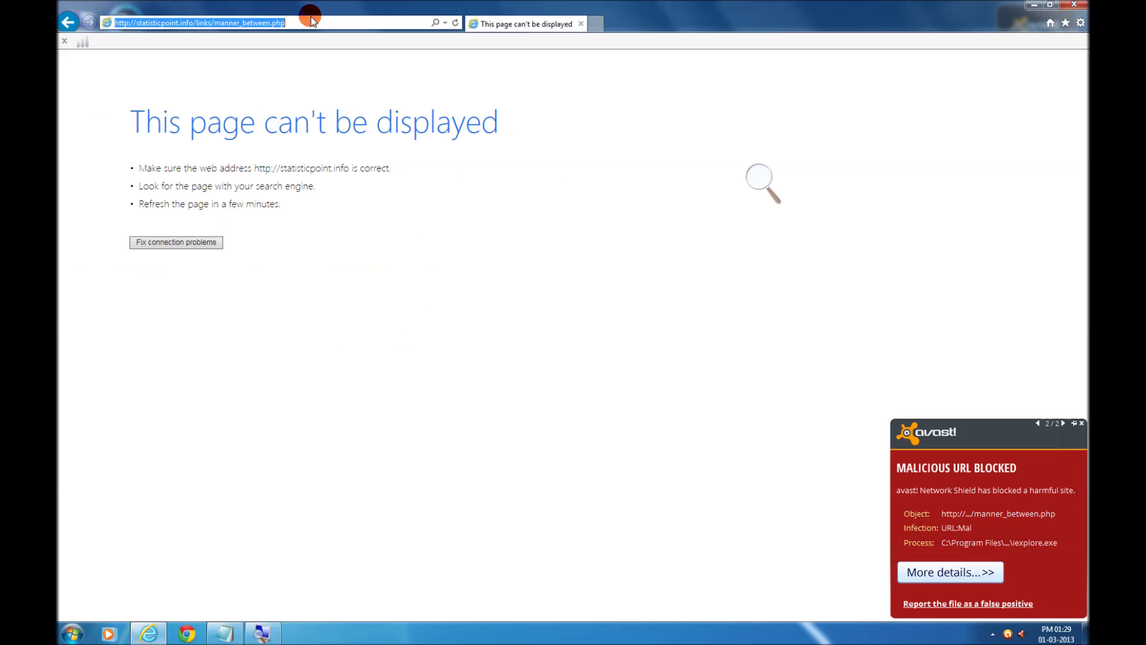
pyautogui.hotkey('ctrl', 'v')
pyautogui.press('Return')
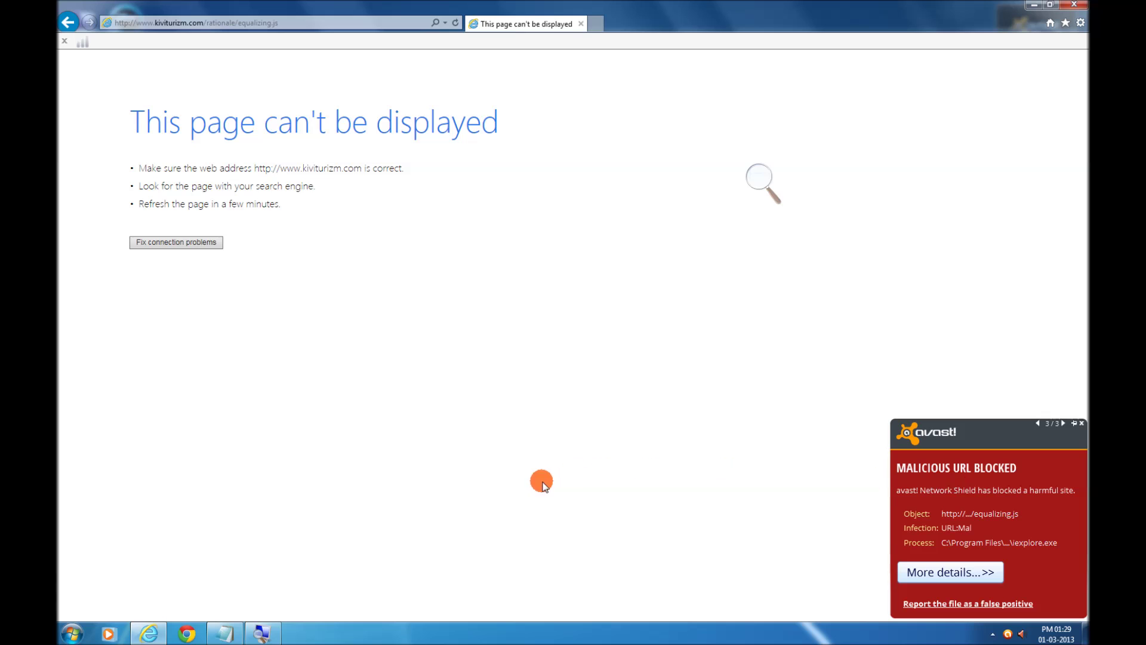
# Step: Close Internet Explorer and Notepad without saving, then open avast Internet Security from its gadget
pyautogui.click(1080, 5)
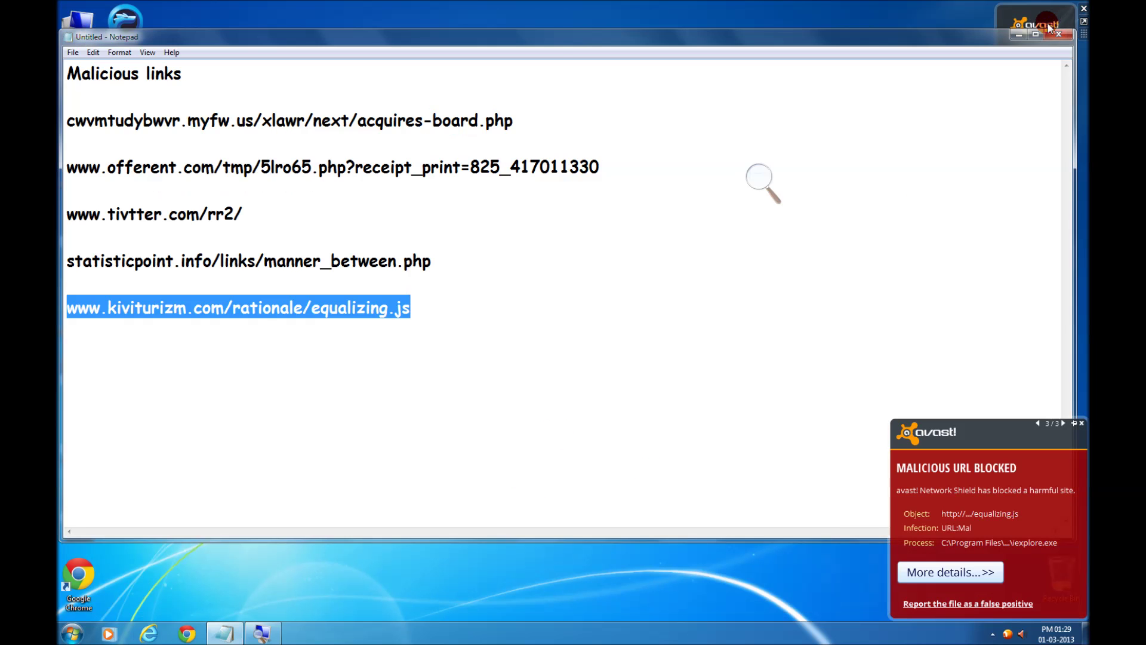
pyautogui.click(1059, 34)
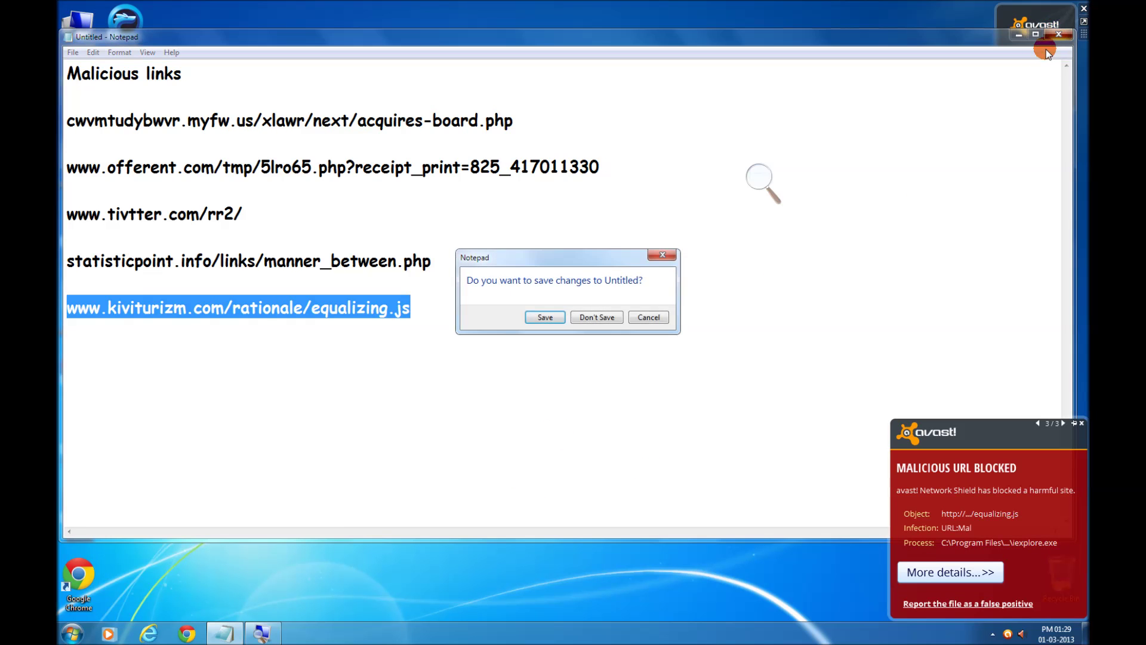
pyautogui.click(590, 317)
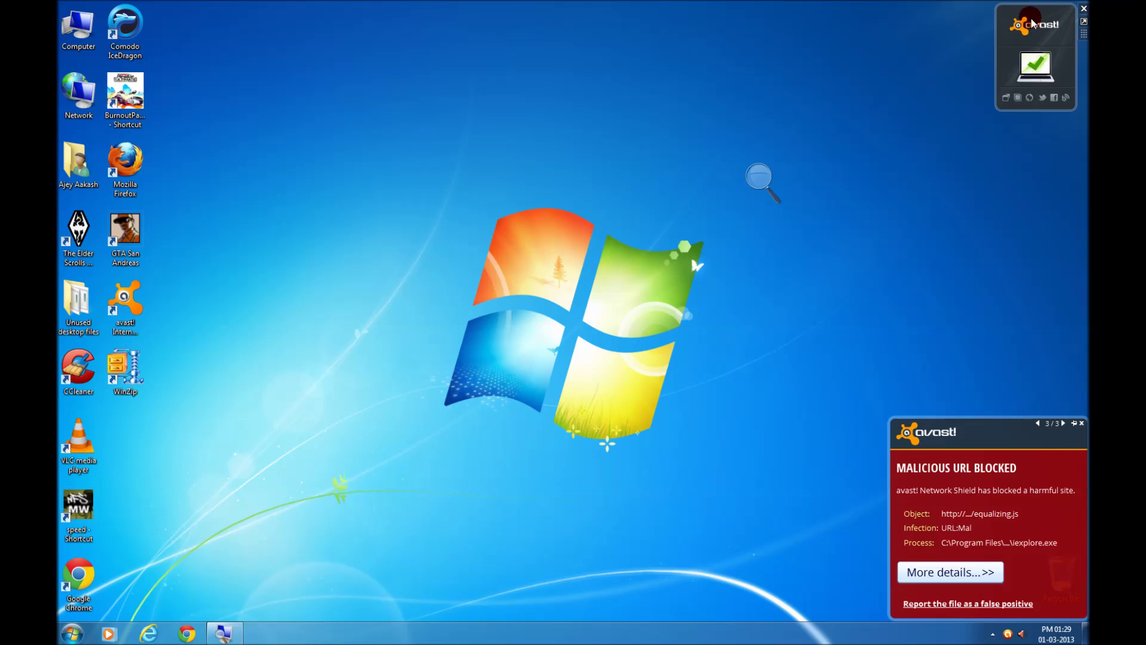
pyautogui.moveTo(1031, 24); pyautogui.dragTo(568, 252)
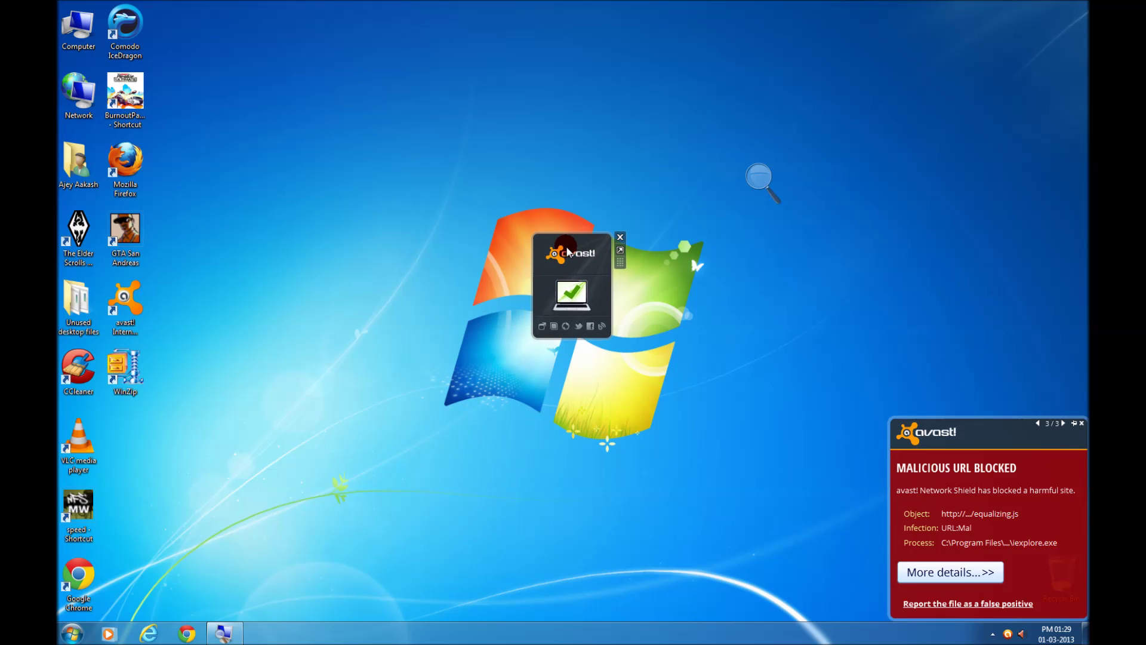
pyautogui.click(573, 294)
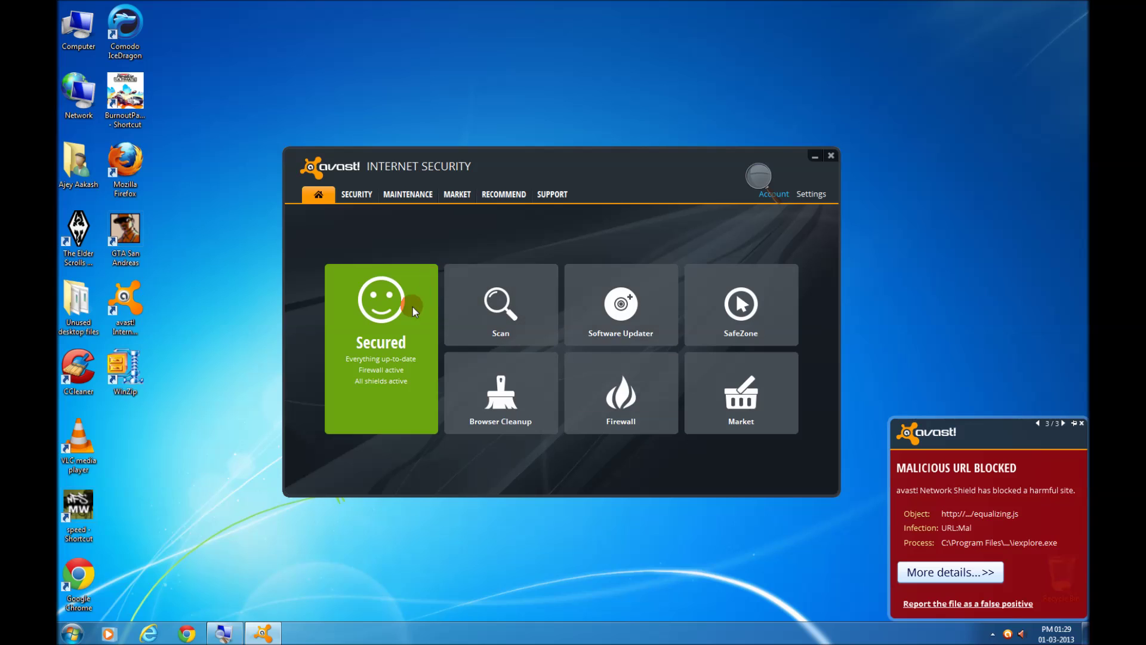